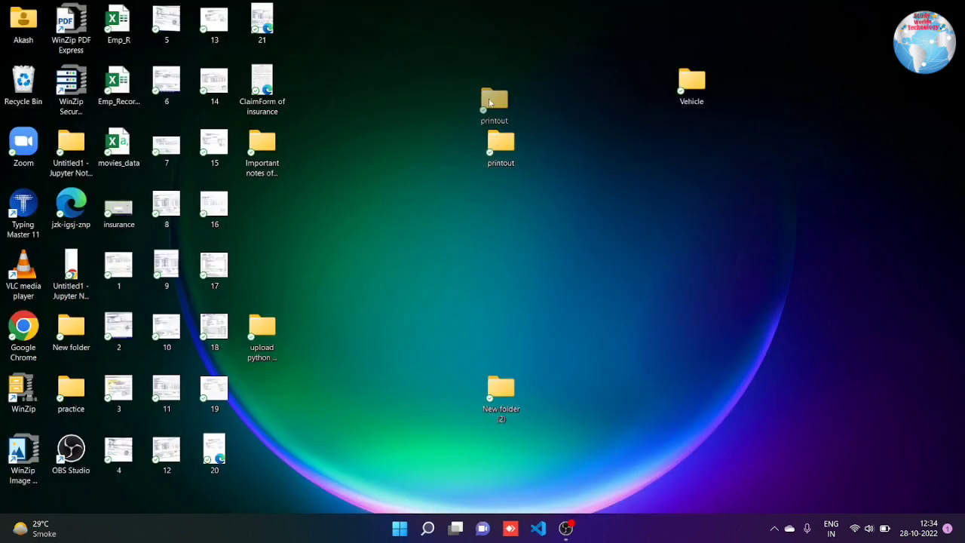
Drag the printout and Vehicle folders into the desktop's top row
drag(489, 102, 470, 51)
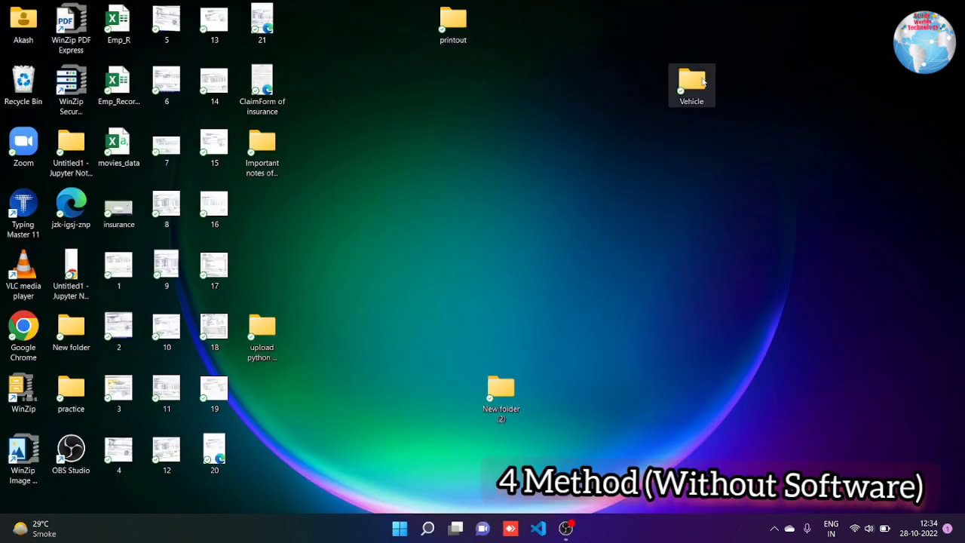
drag(703, 82, 681, 17)
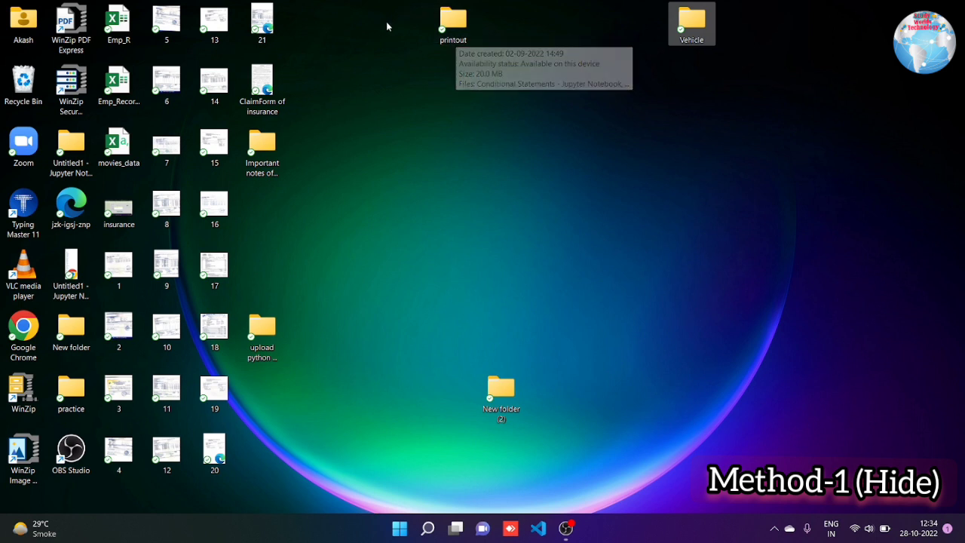
Mark the printout folder Hidden in its Properties, applying the change to this folder only
click(451, 21)
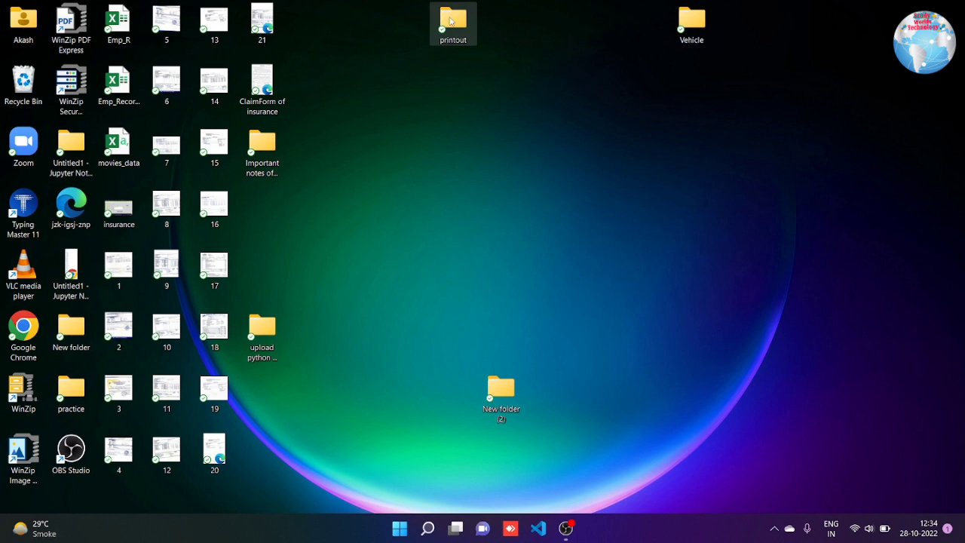
right_click(451, 21)
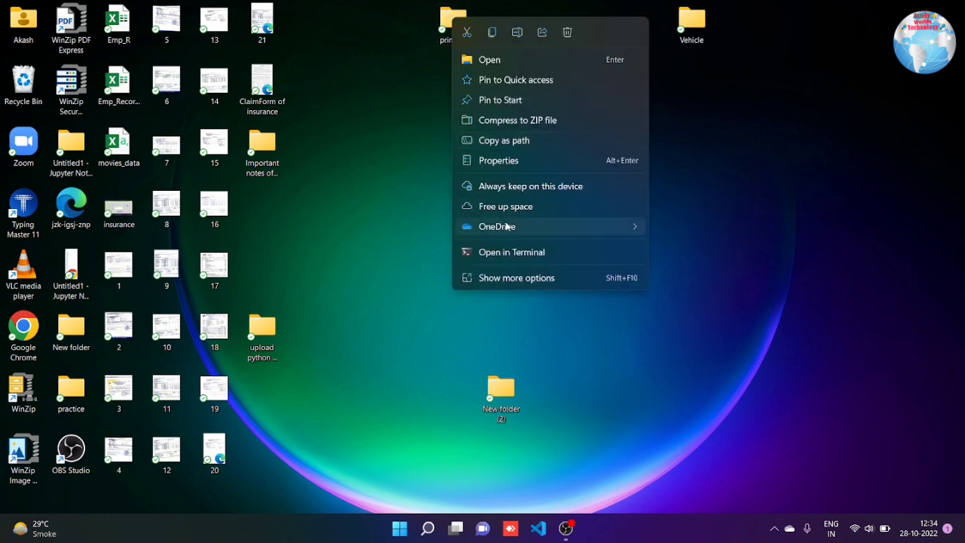
click(510, 279)
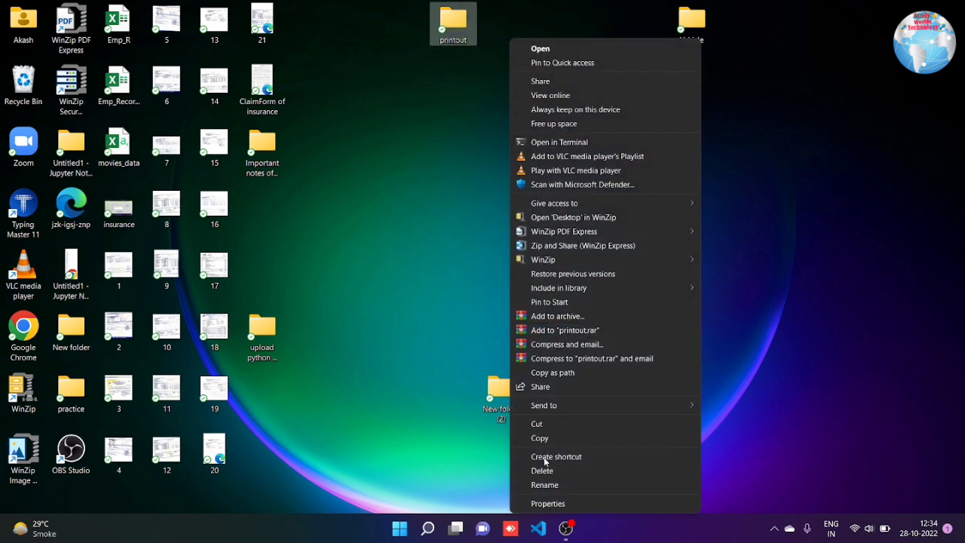
click(548, 503)
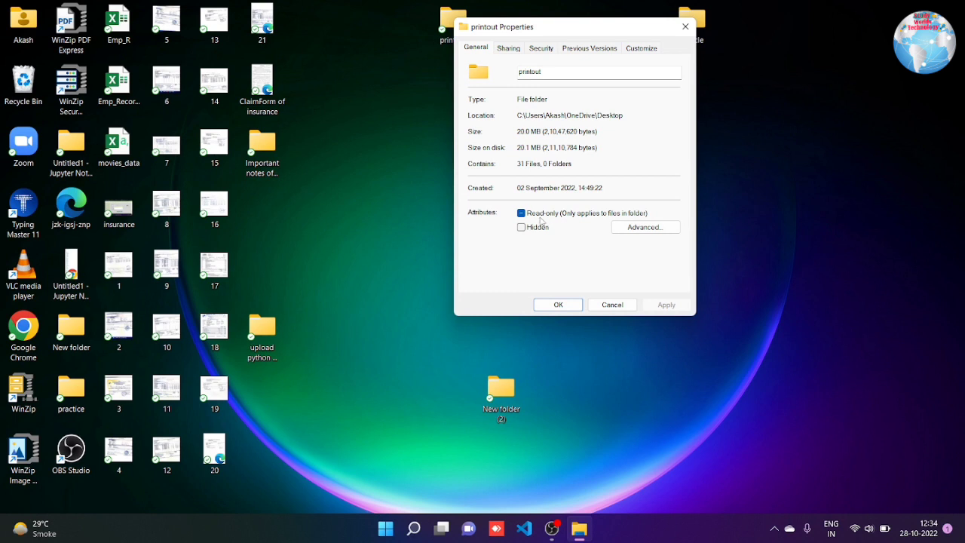
click(550, 217)
click(533, 229)
click(665, 309)
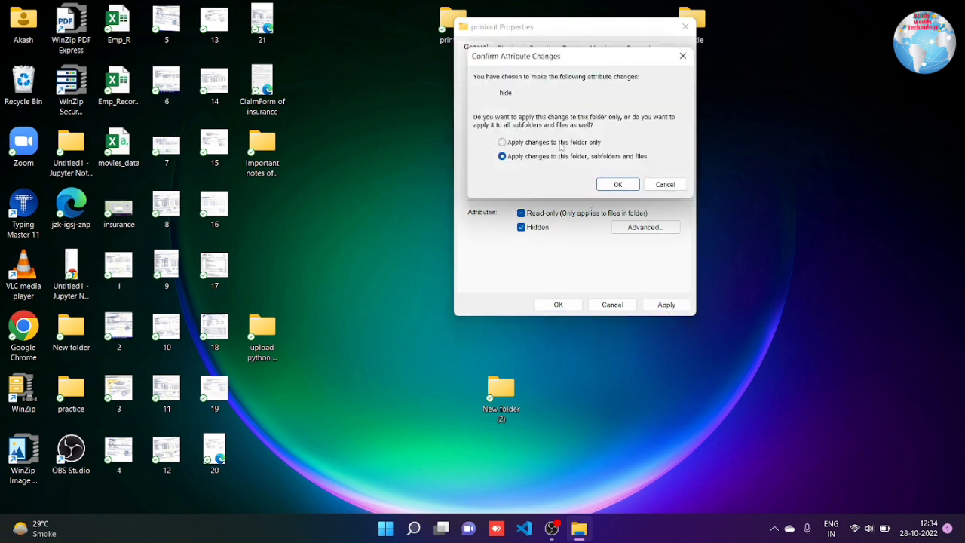
click(559, 142)
click(618, 184)
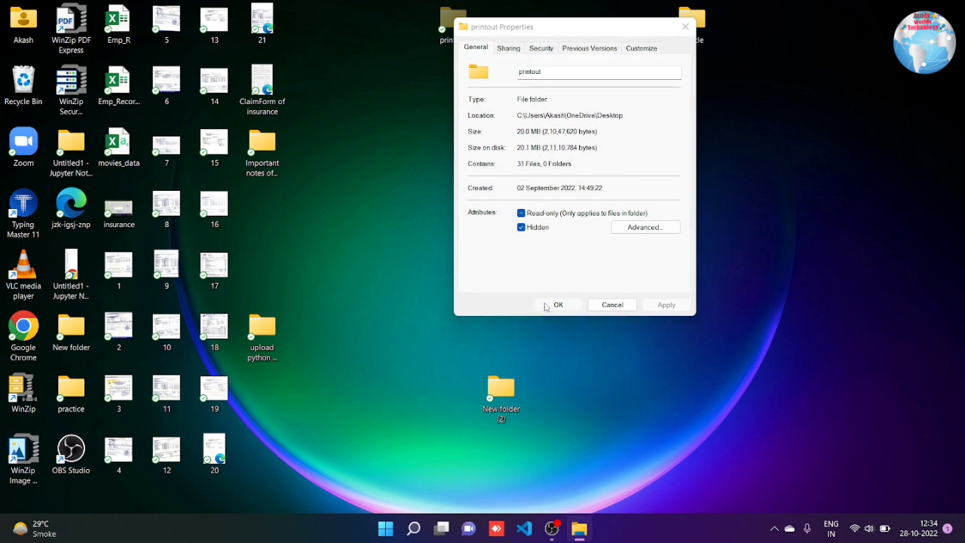
click(546, 306)
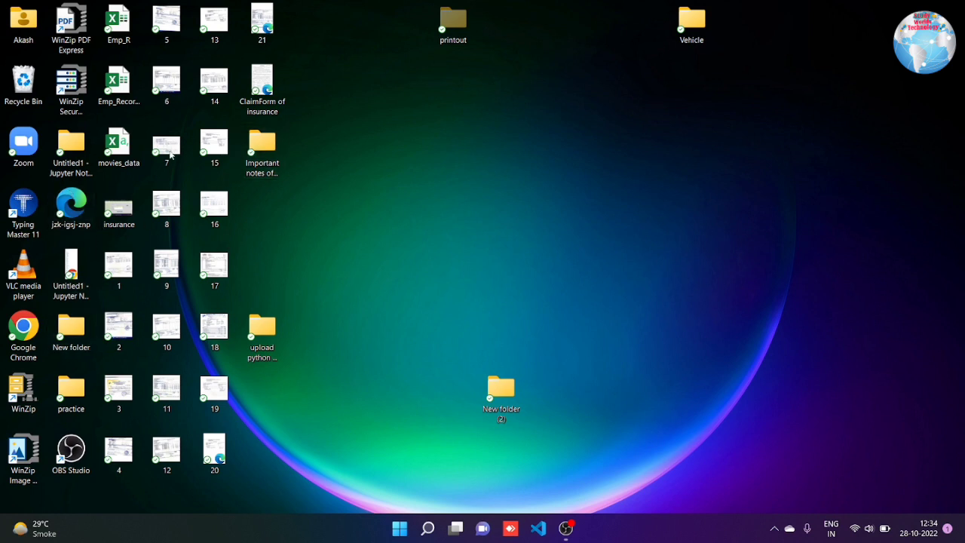
Open the Akash folder and maximize its window
double_click(27, 20)
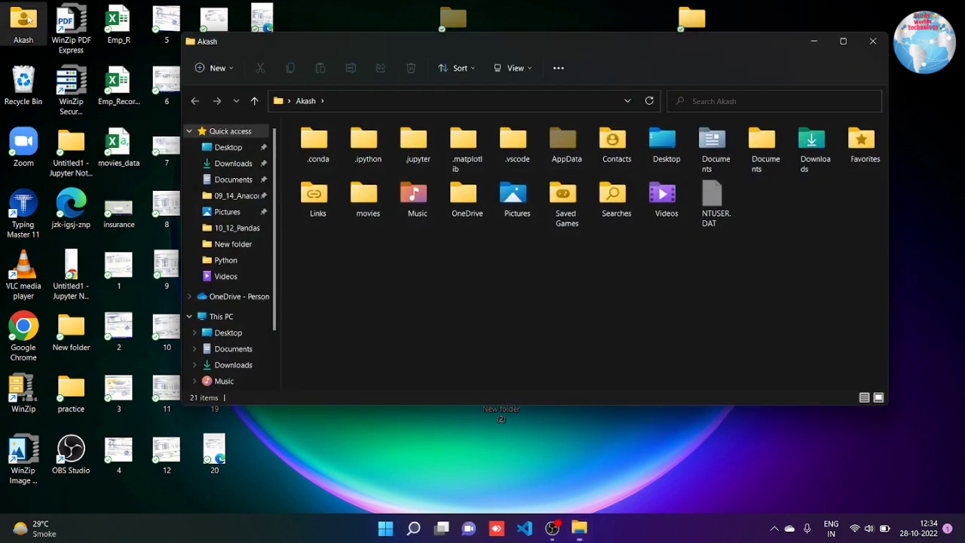
click(843, 42)
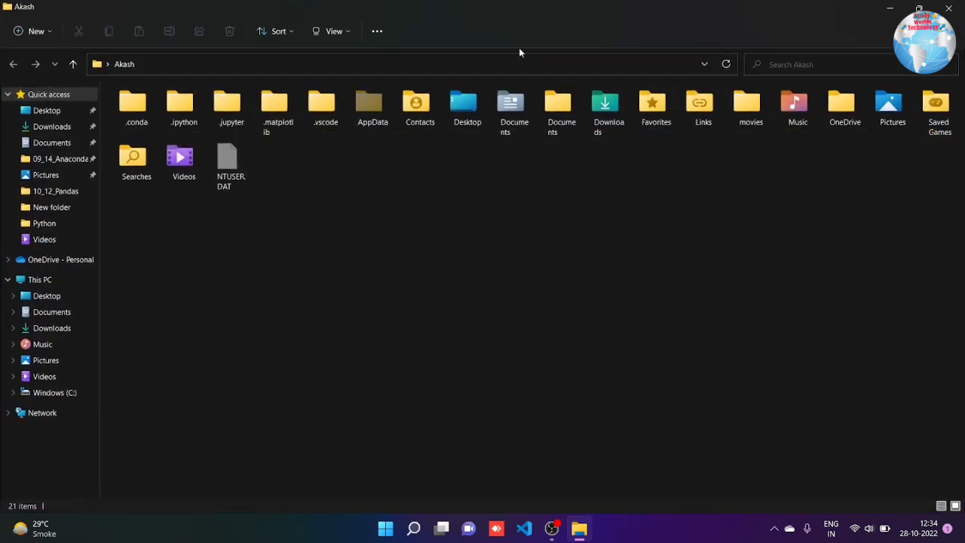
click(334, 31)
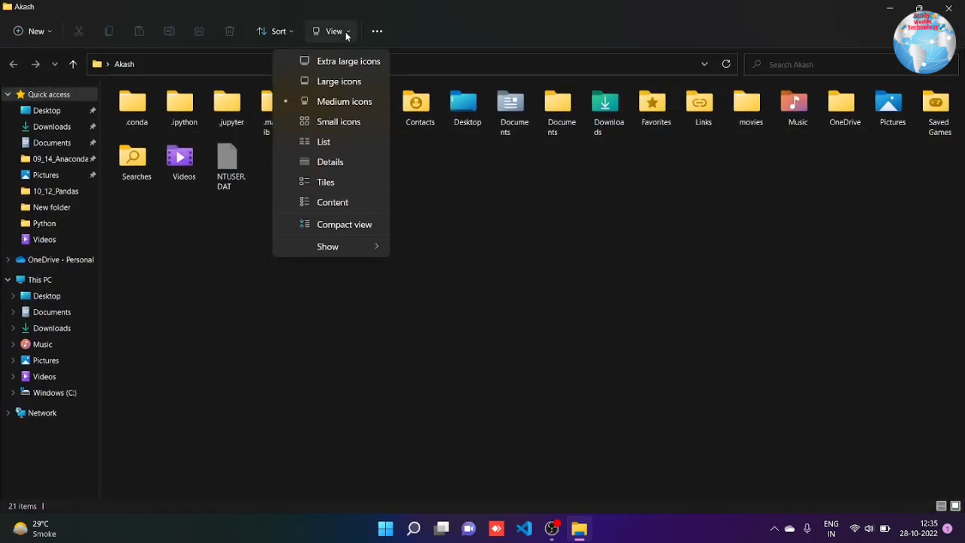
key(Escape)
In Folder Options, select 'Don't show hidden files, folders, or drives', apply, and minimize
click(377, 31)
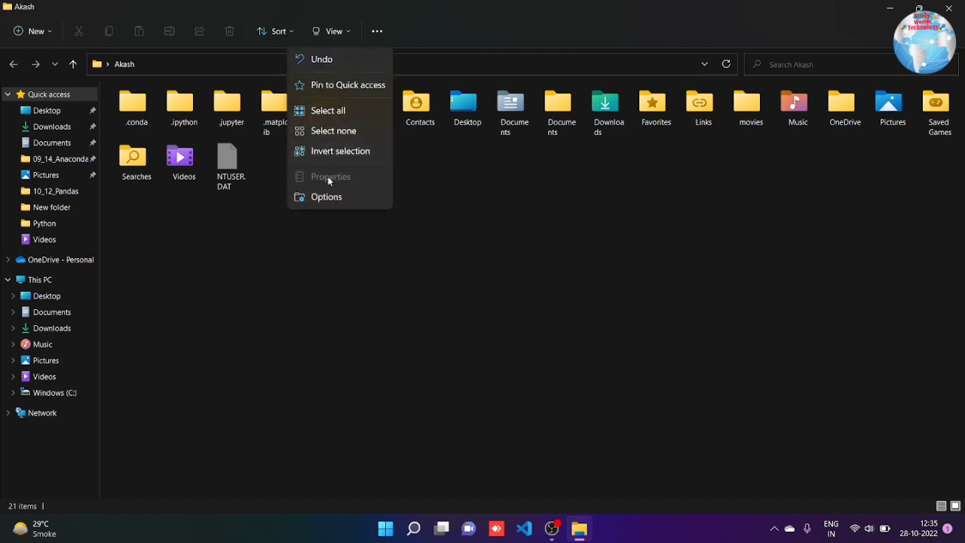
click(320, 200)
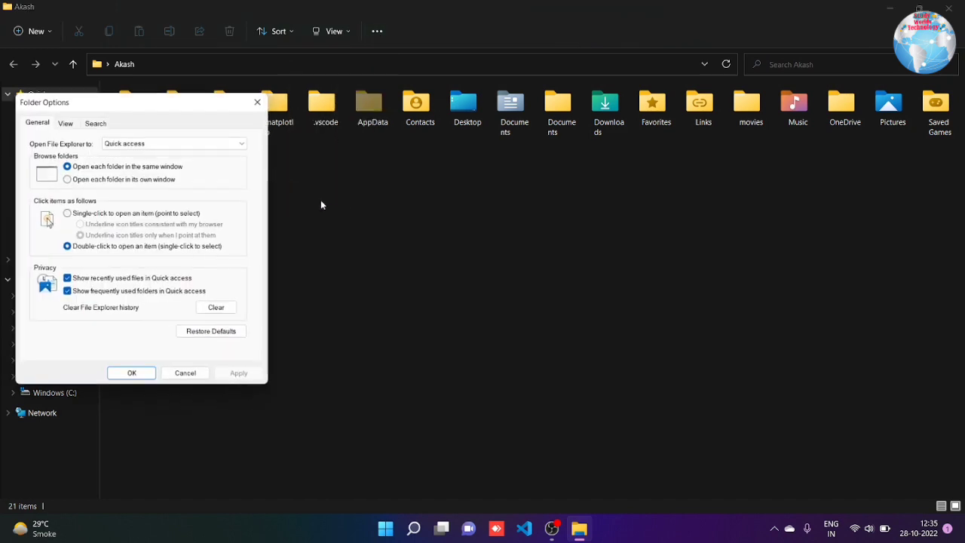
click(66, 122)
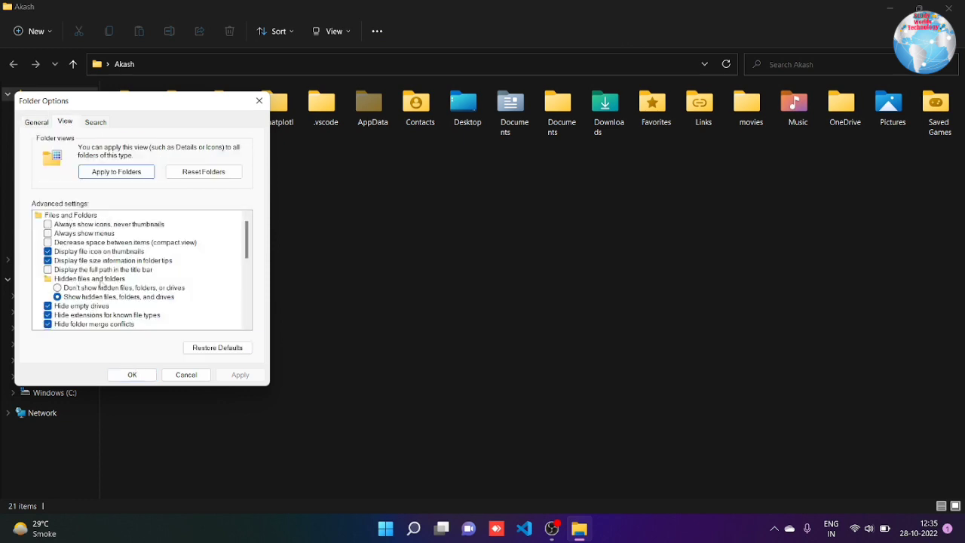
click(100, 289)
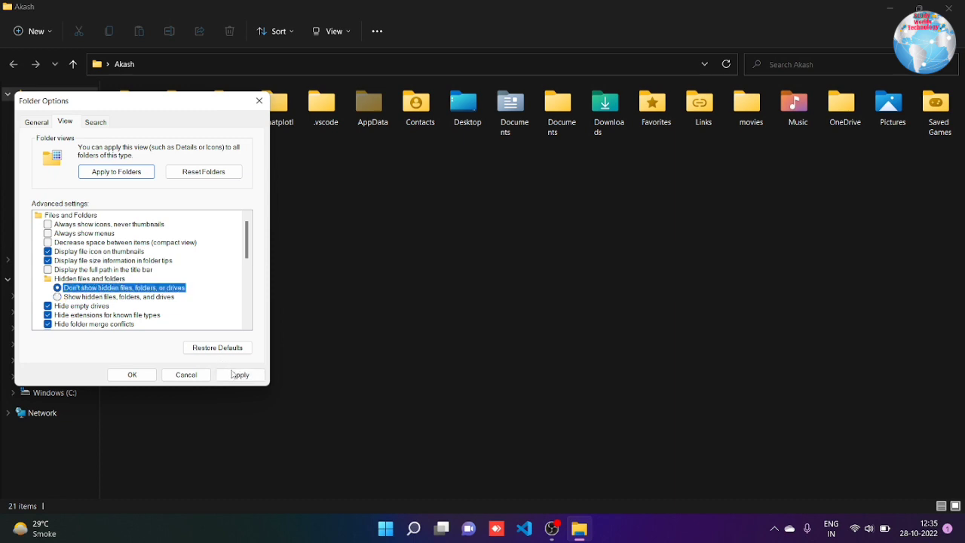
click(239, 376)
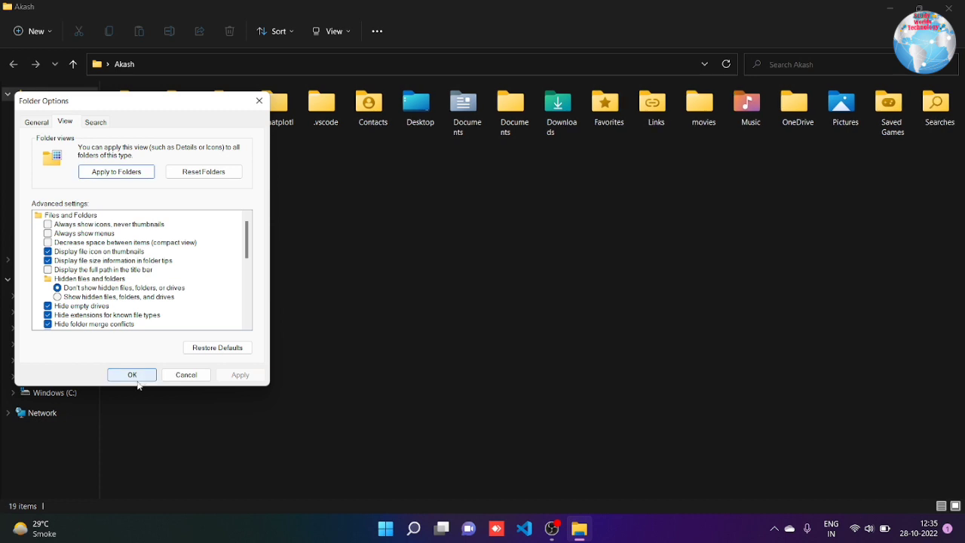
click(141, 375)
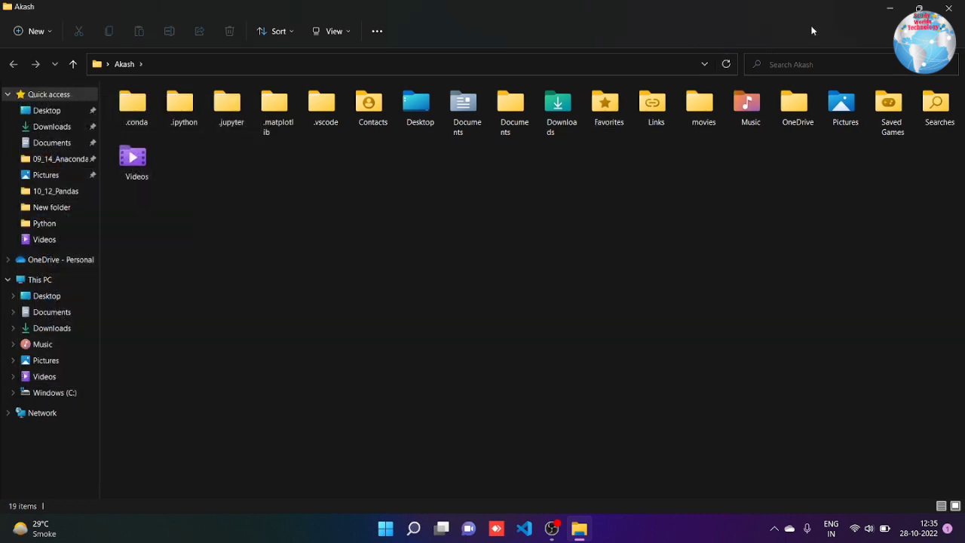
click(890, 7)
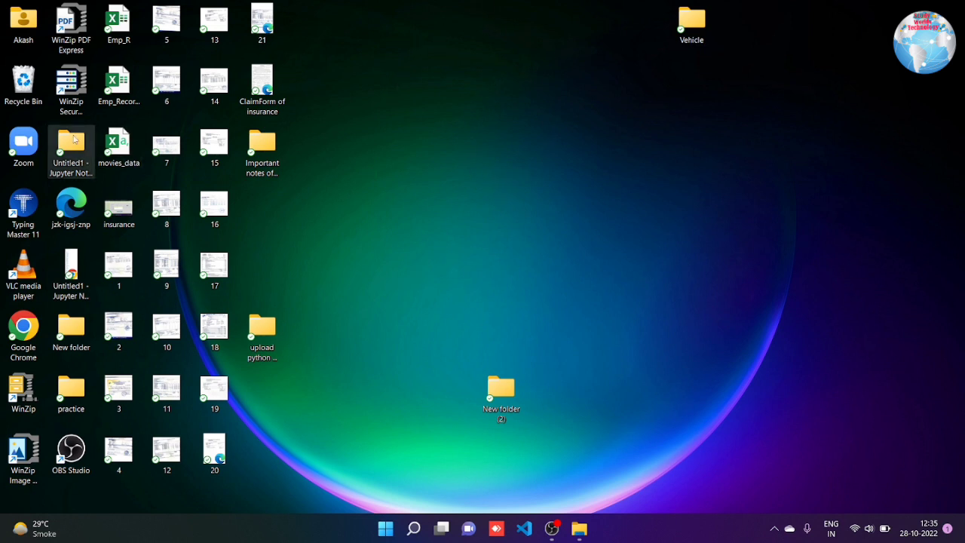
Re-enable showing hidden files, folders and drives in Akash's Folder Options, then close the window
double_click(19, 34)
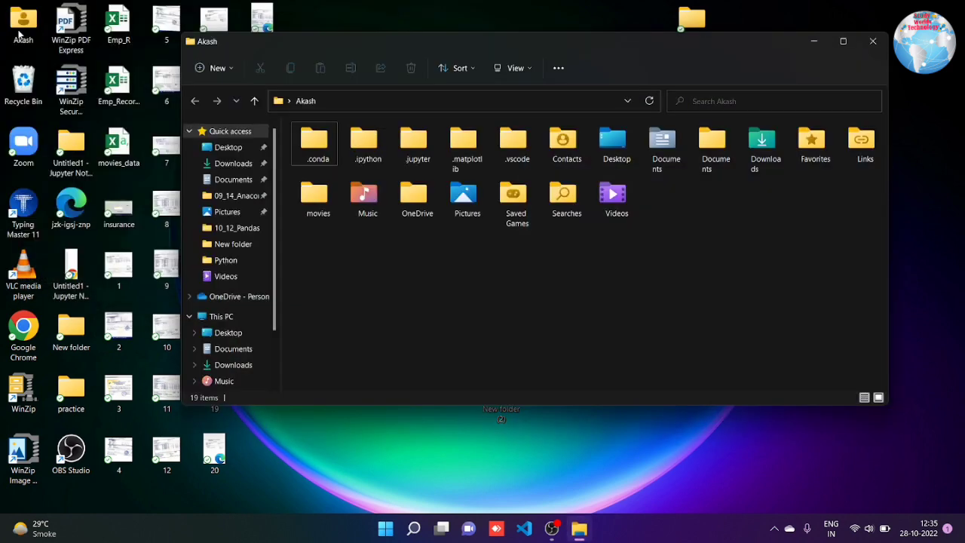
double_click(717, 49)
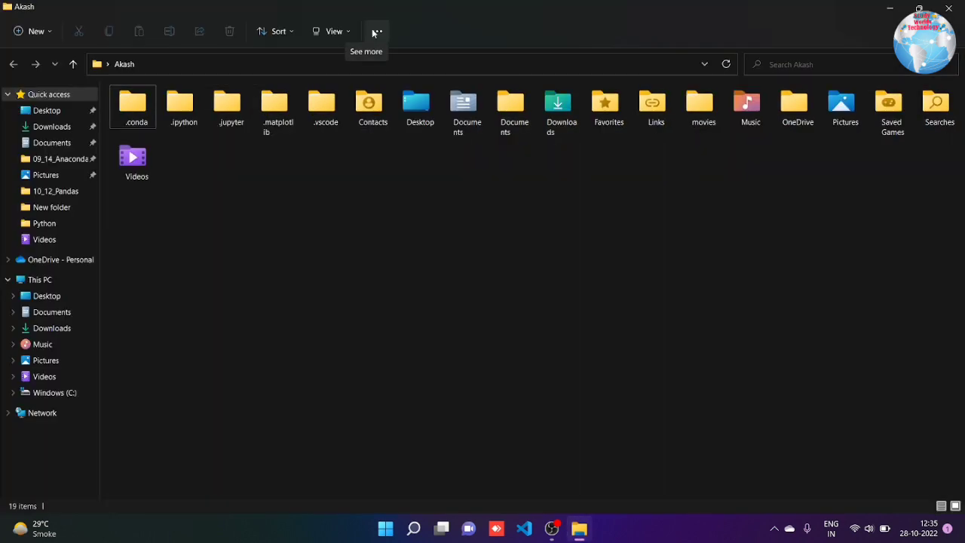
click(375, 33)
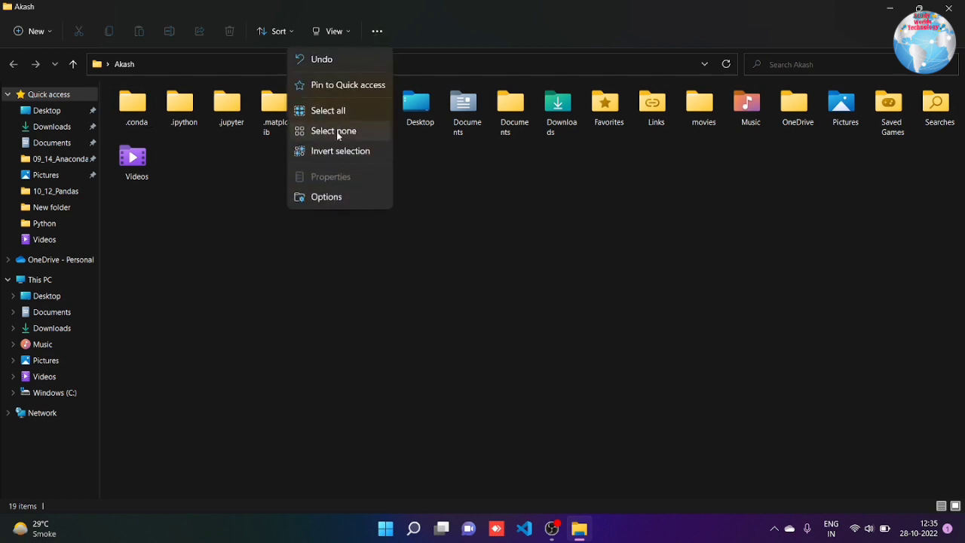
click(326, 197)
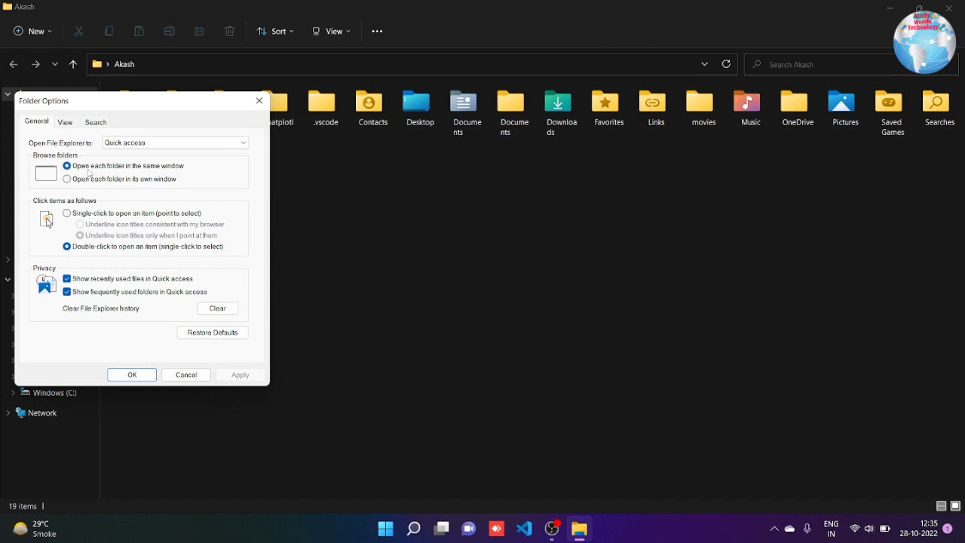
click(59, 125)
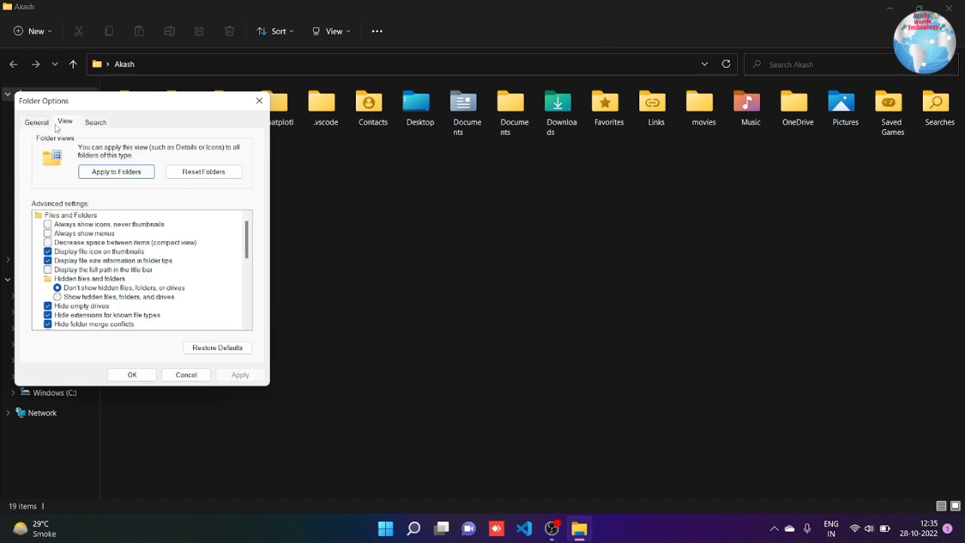
click(73, 306)
click(74, 297)
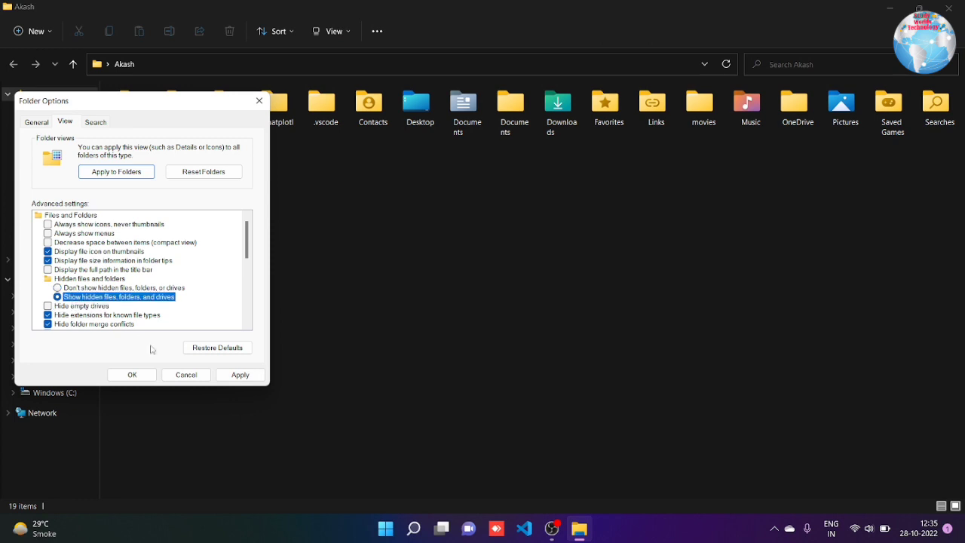
click(238, 375)
click(132, 375)
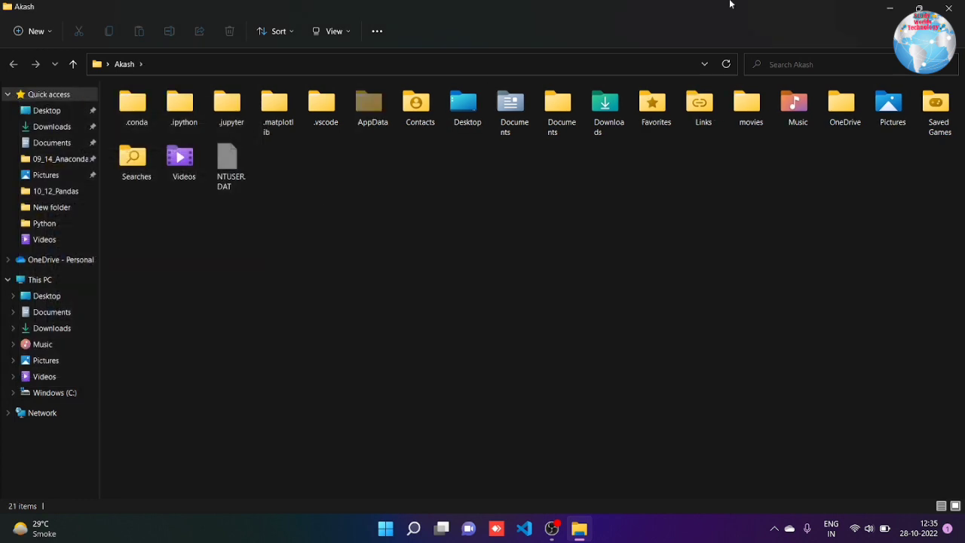
click(948, 7)
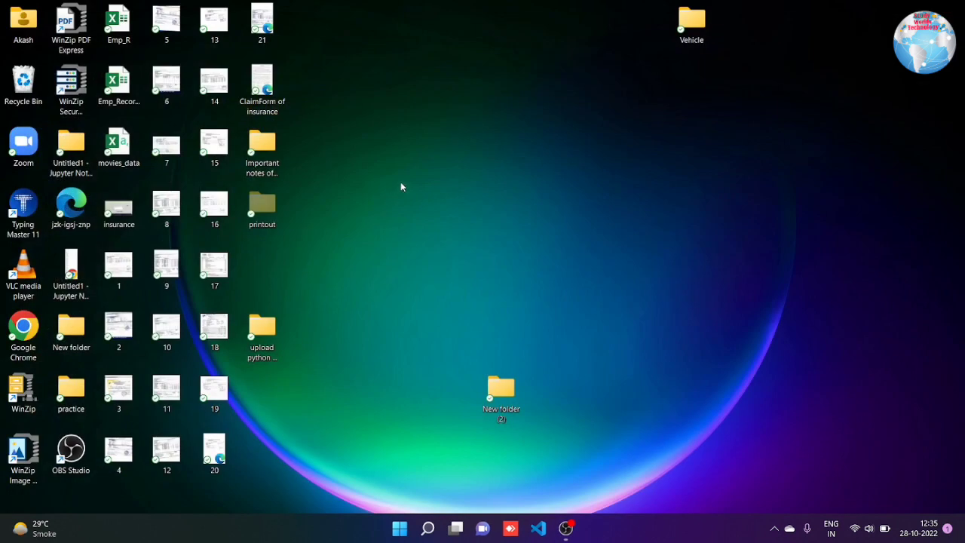
Move the printout folder to the desktop's top, open it, and close it
drag(262, 203, 429, 9)
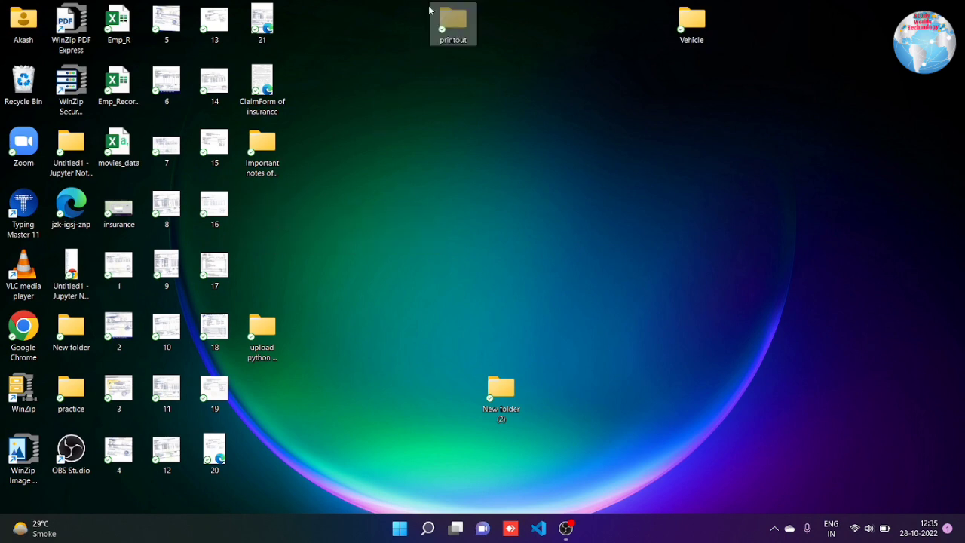
double_click(453, 23)
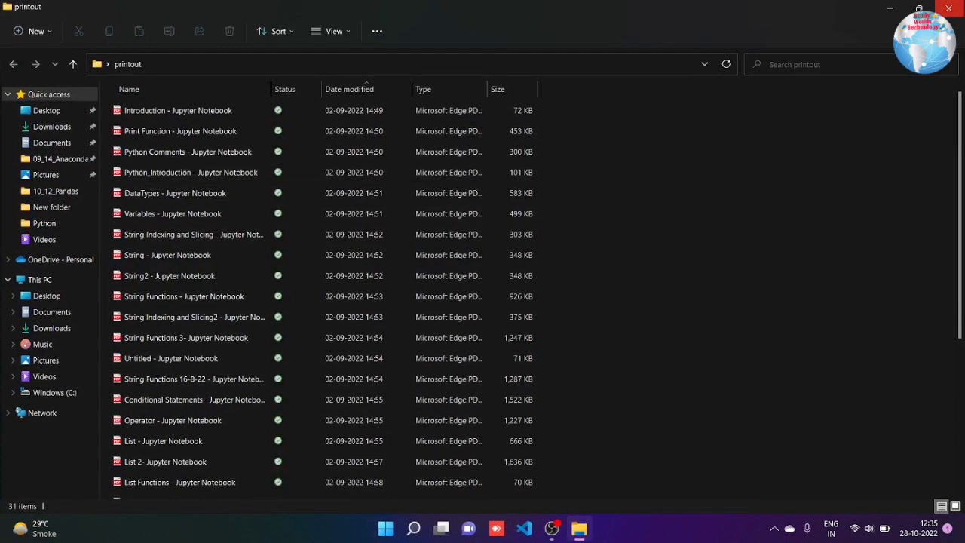
click(949, 7)
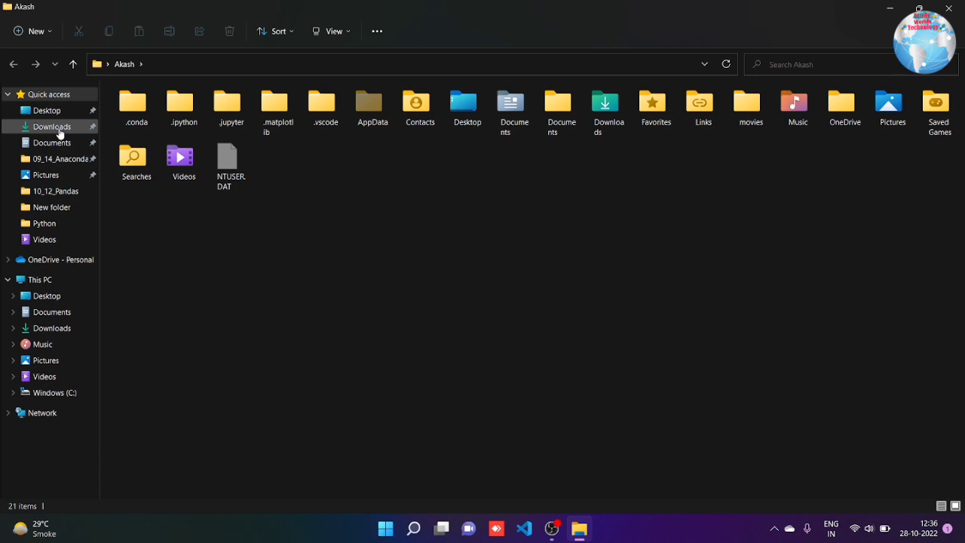
Browse Downloads, Documents and 10_12_Pandas, then show Pictures as large icons
click(61, 130)
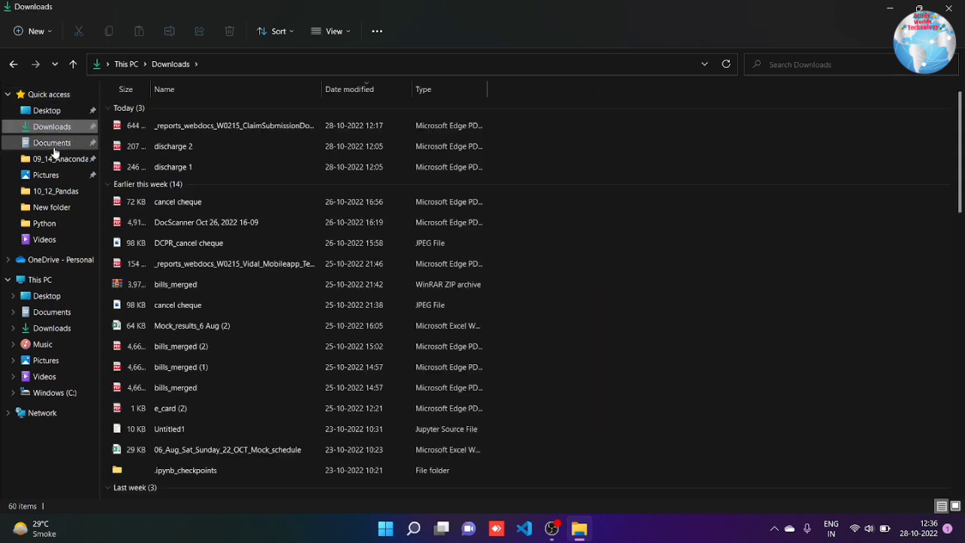
click(53, 143)
click(50, 195)
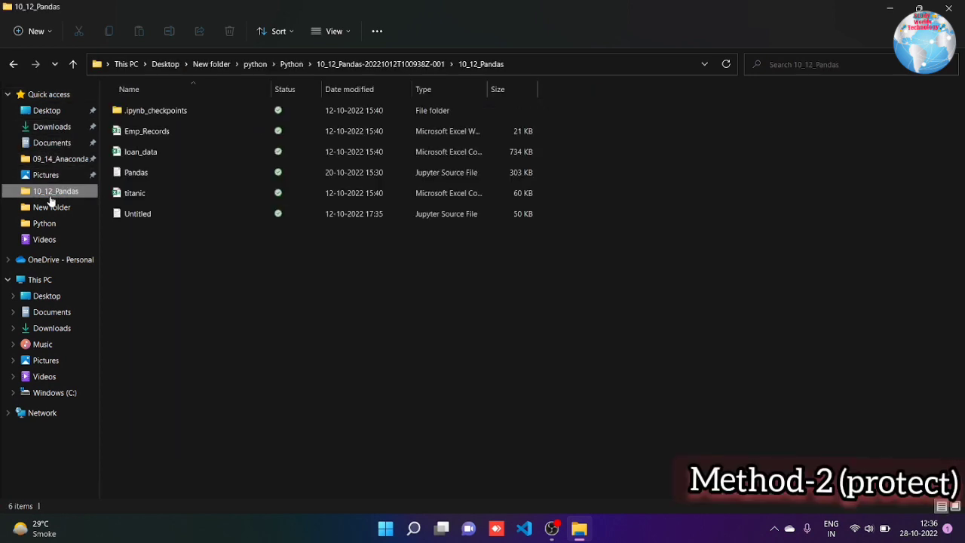
click(46, 174)
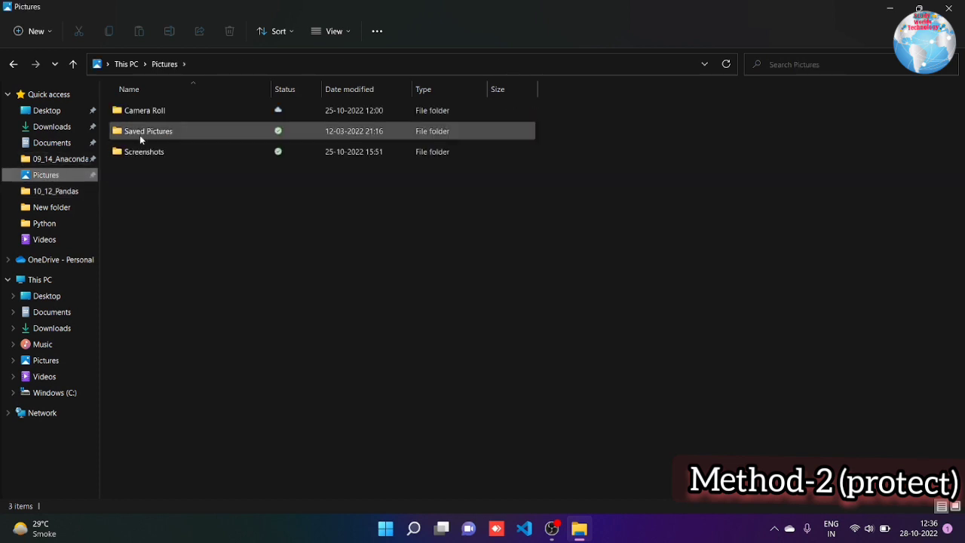
key(ctrl+shift+2)
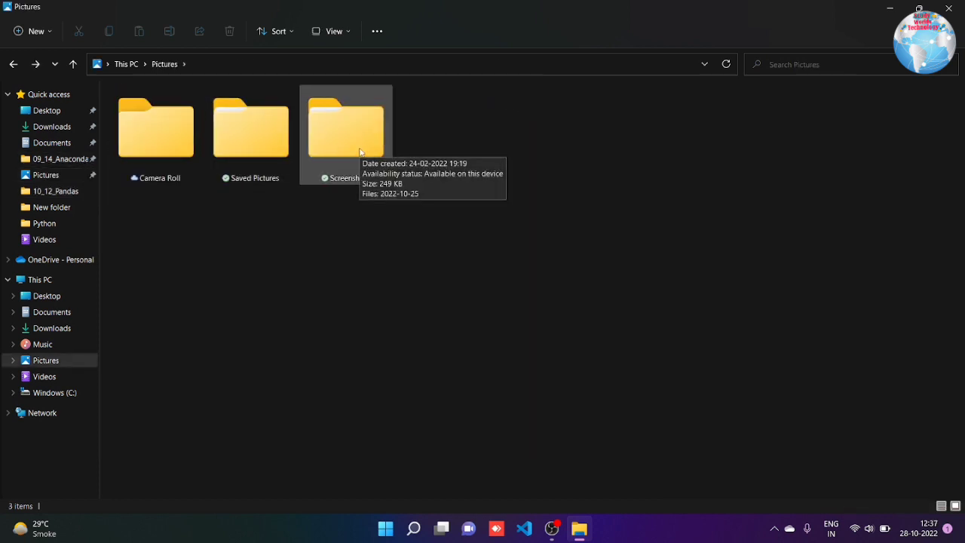
Deny the user account Full control on the Screenshots folder's Security permissions
right_click(359, 140)
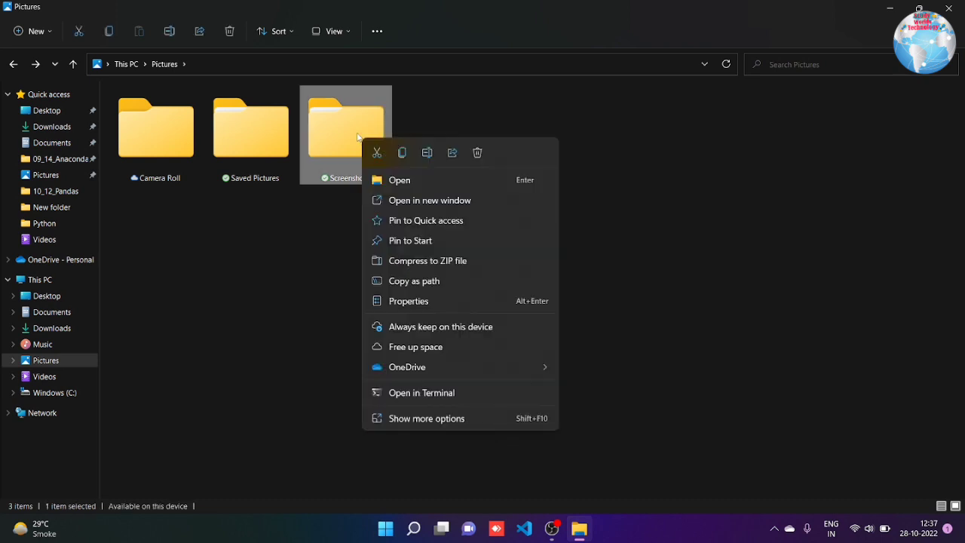
click(425, 303)
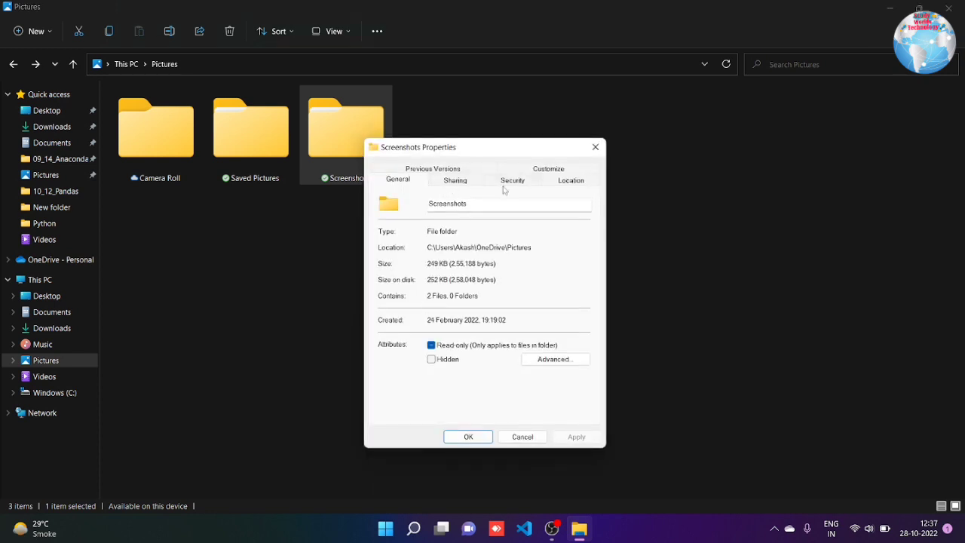
click(506, 181)
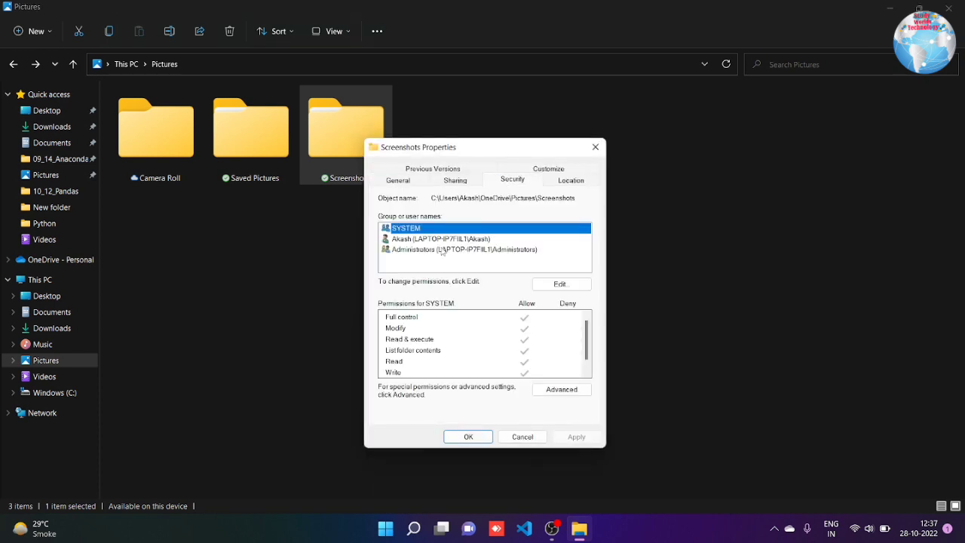
click(432, 239)
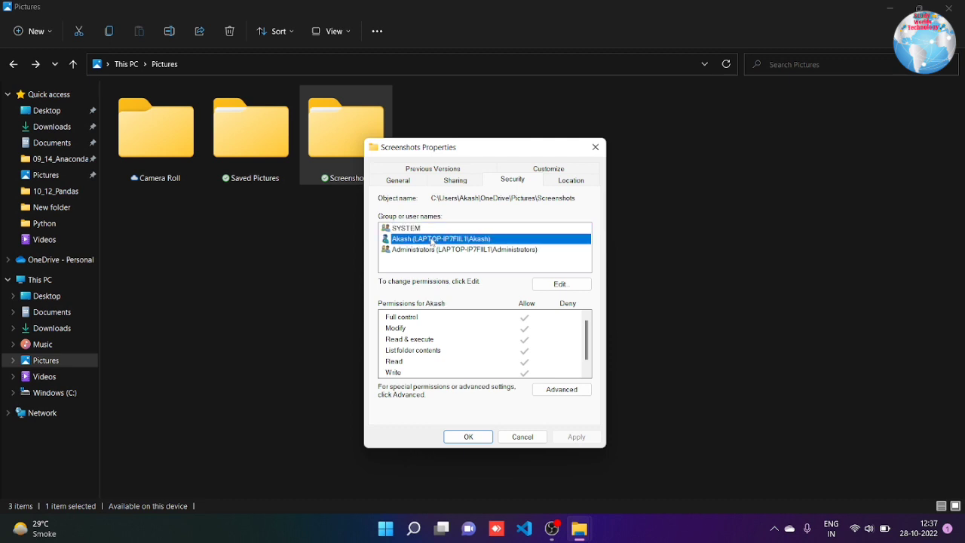
click(559, 284)
click(460, 290)
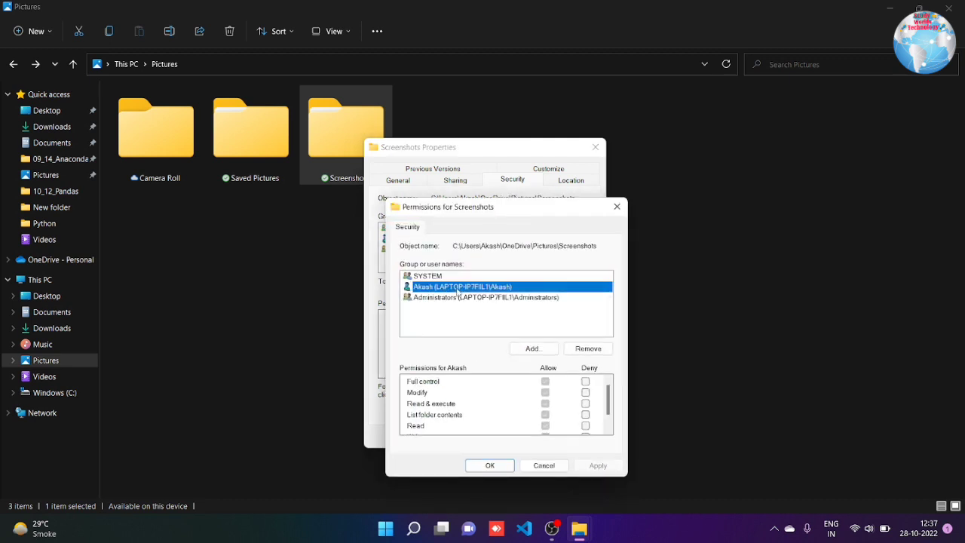
click(586, 382)
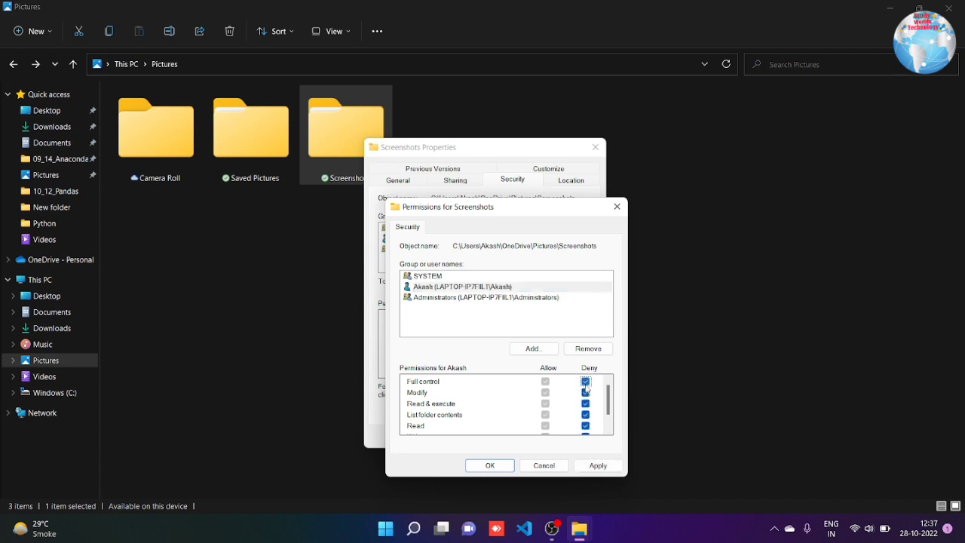
click(592, 466)
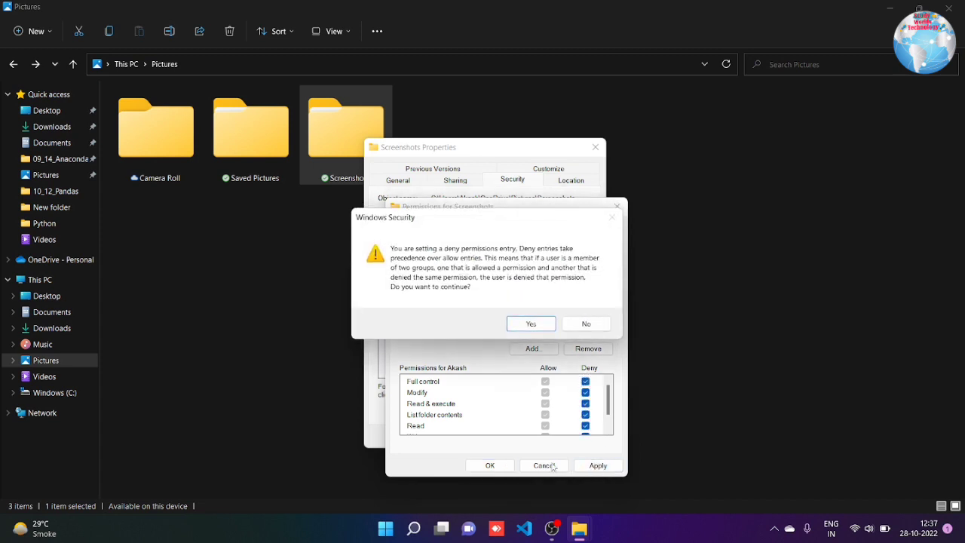
click(538, 321)
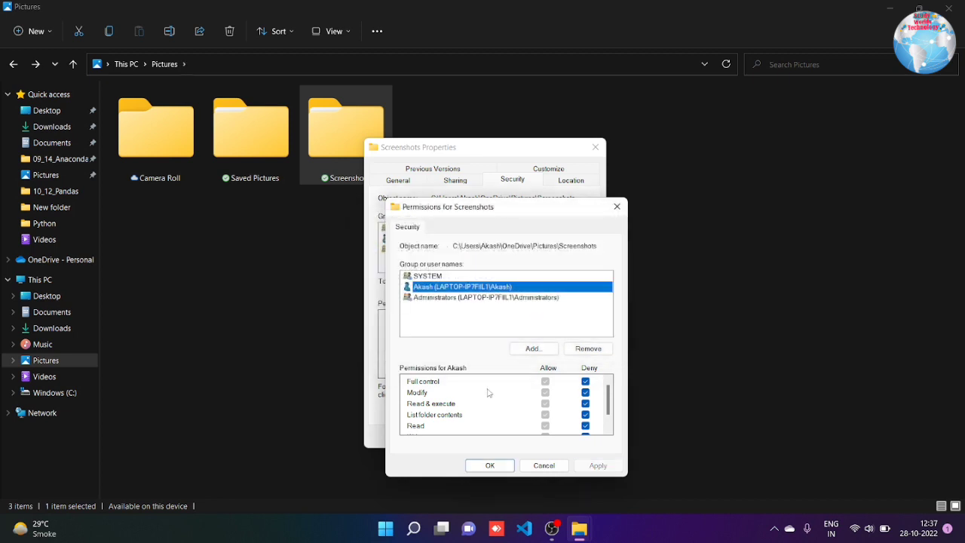
click(487, 467)
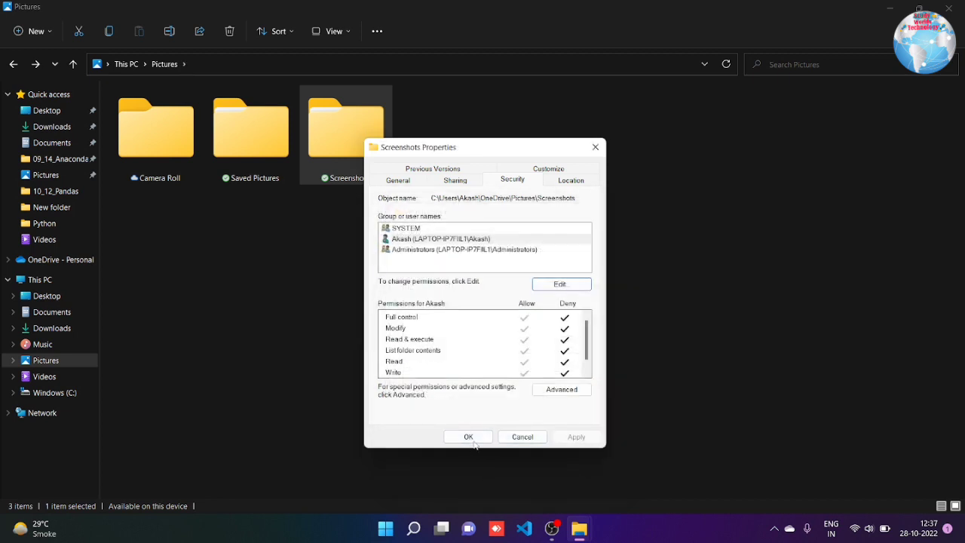
click(474, 442)
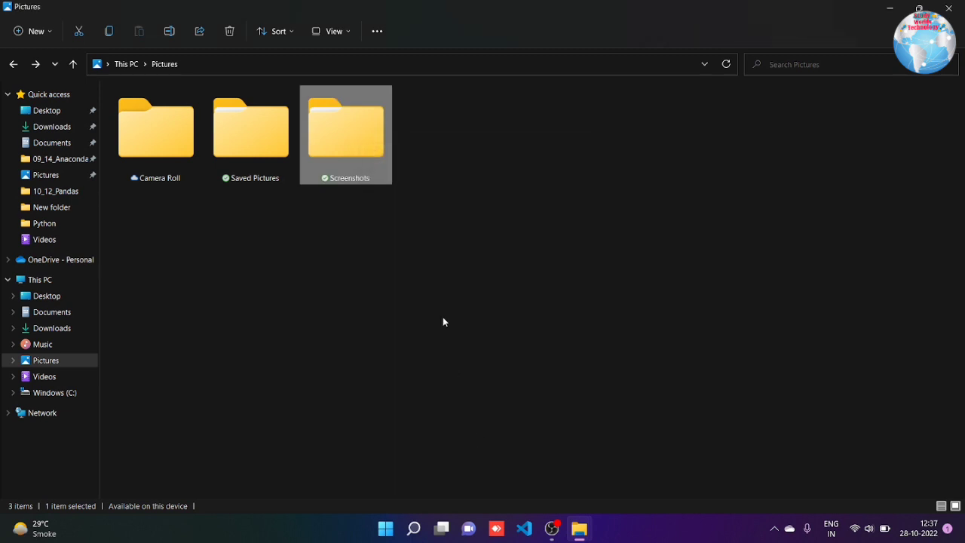
Test the lock: opening and deleting Screenshots both fail, then cancel the deletion
click(354, 154)
double_click(354, 154)
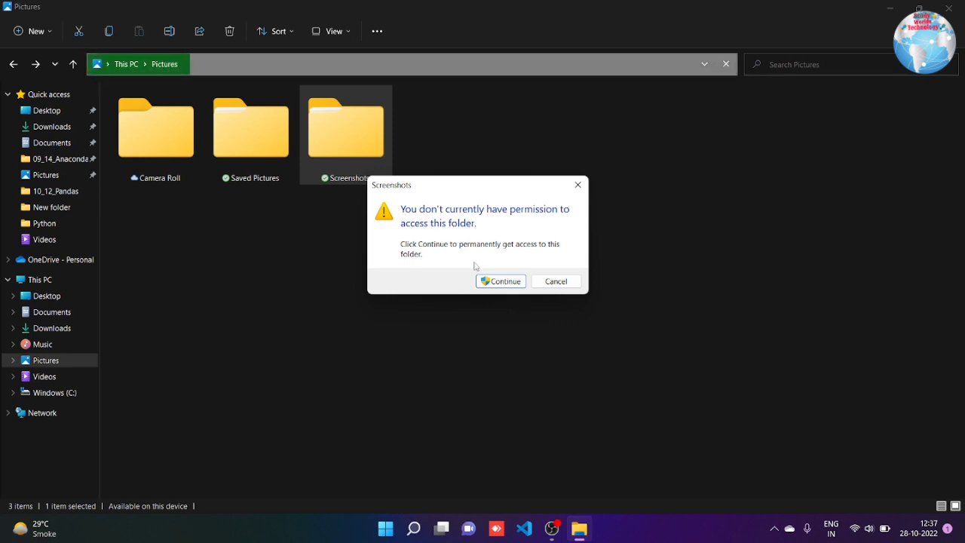
key(Escape)
right_click(348, 154)
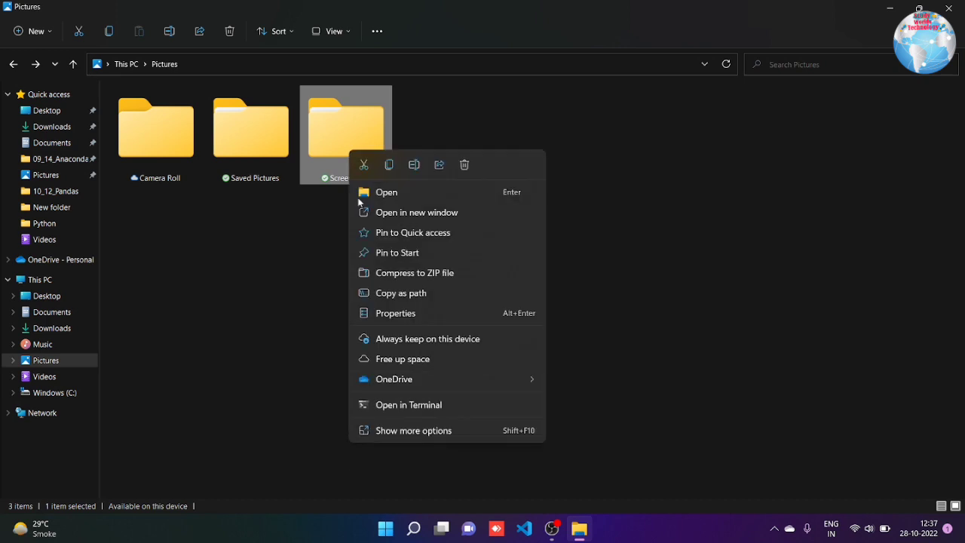
click(468, 164)
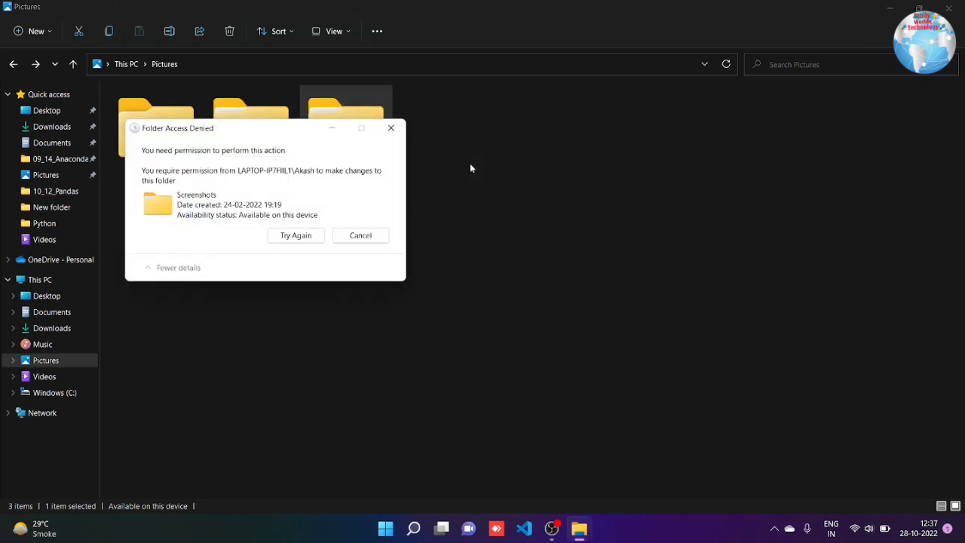
click(384, 236)
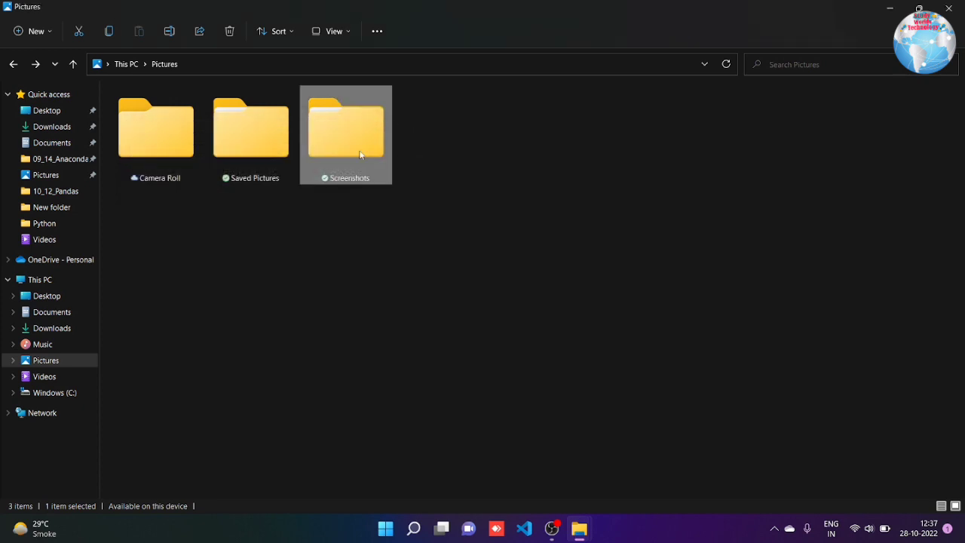
Retry opening Screenshots, view its security settings from the access prompt, then dismiss the dialogs
double_click(362, 158)
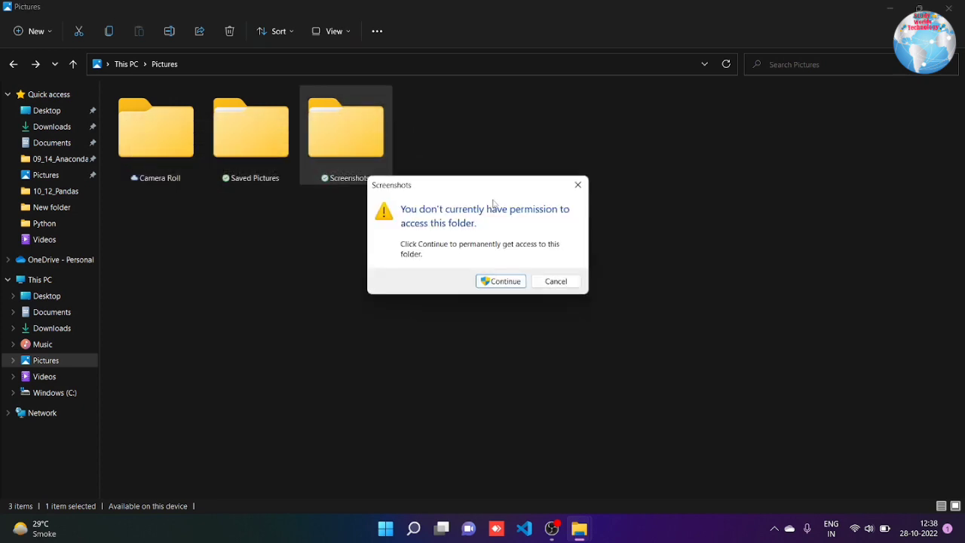
click(499, 281)
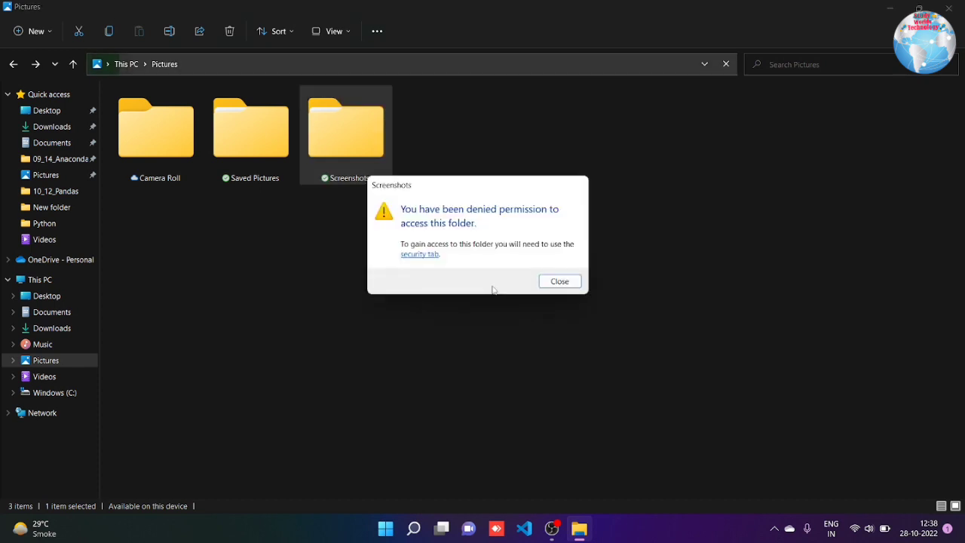
click(419, 255)
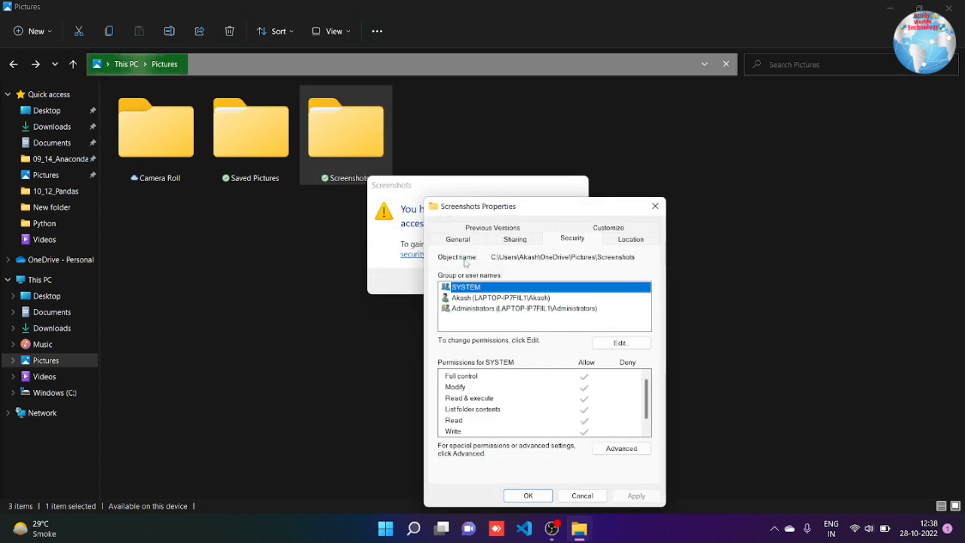
click(575, 229)
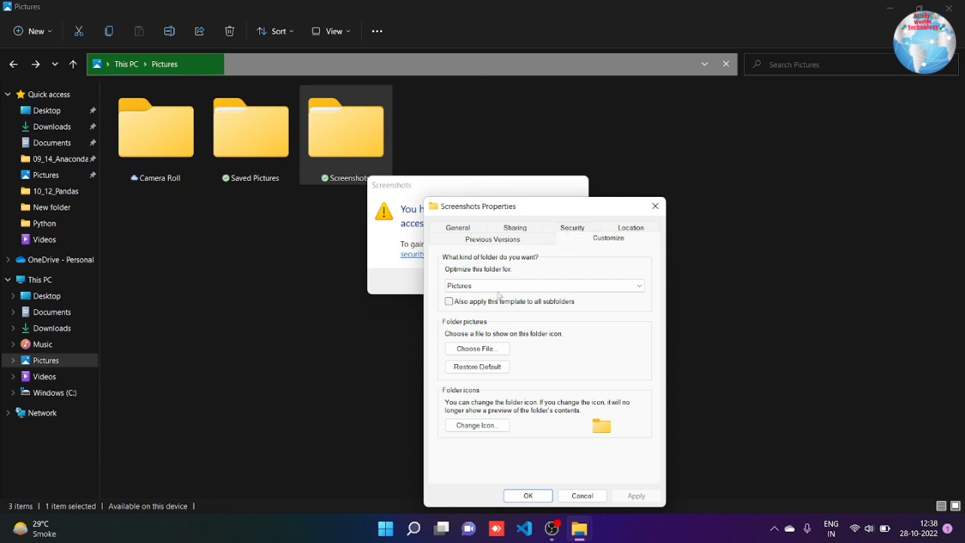
click(655, 206)
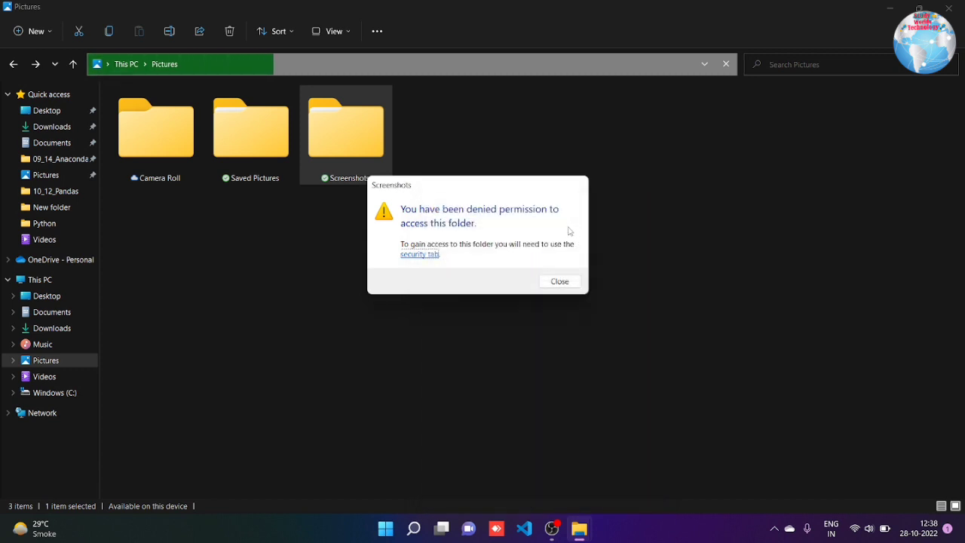
click(560, 281)
right_click(351, 161)
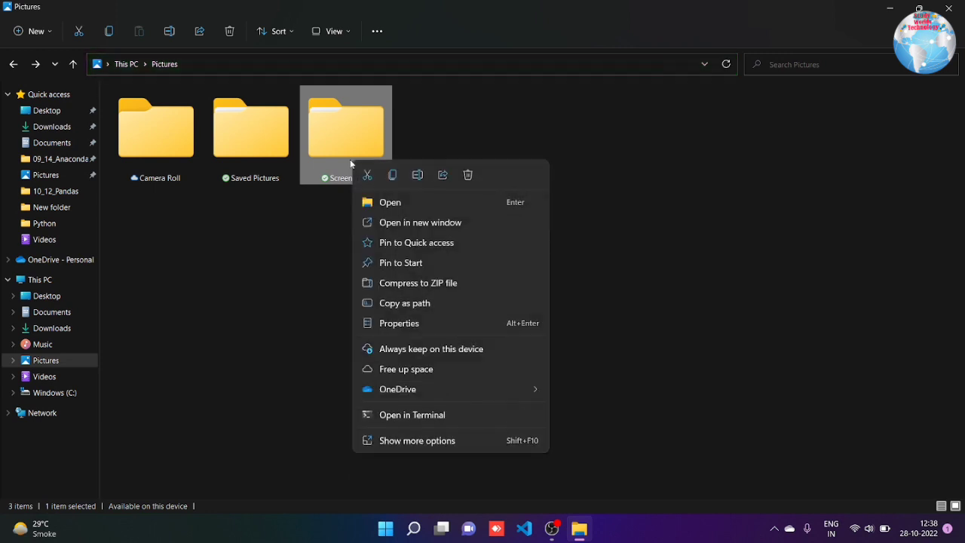
Clear your user's Deny boxes for Full control, Modify, Read & execute and Read on Screenshots
click(392, 325)
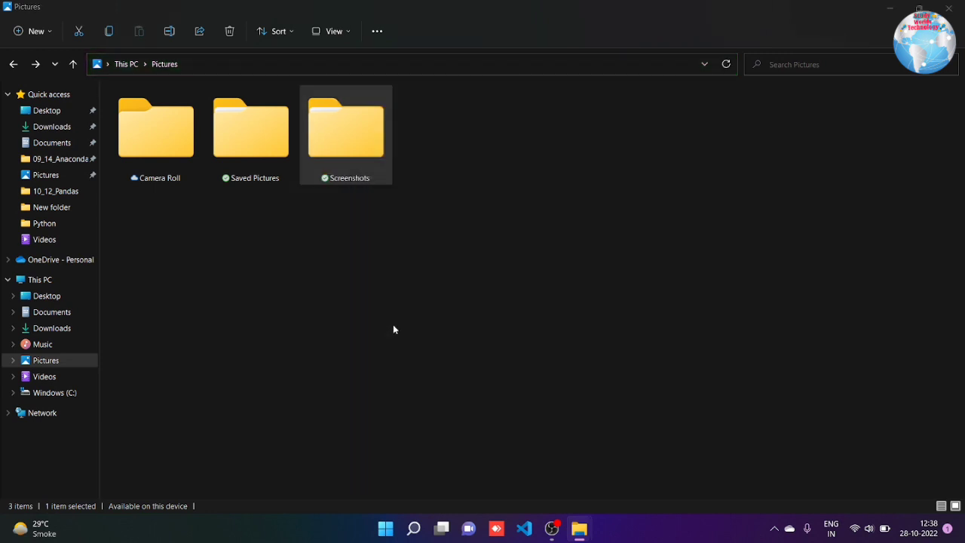
click(501, 204)
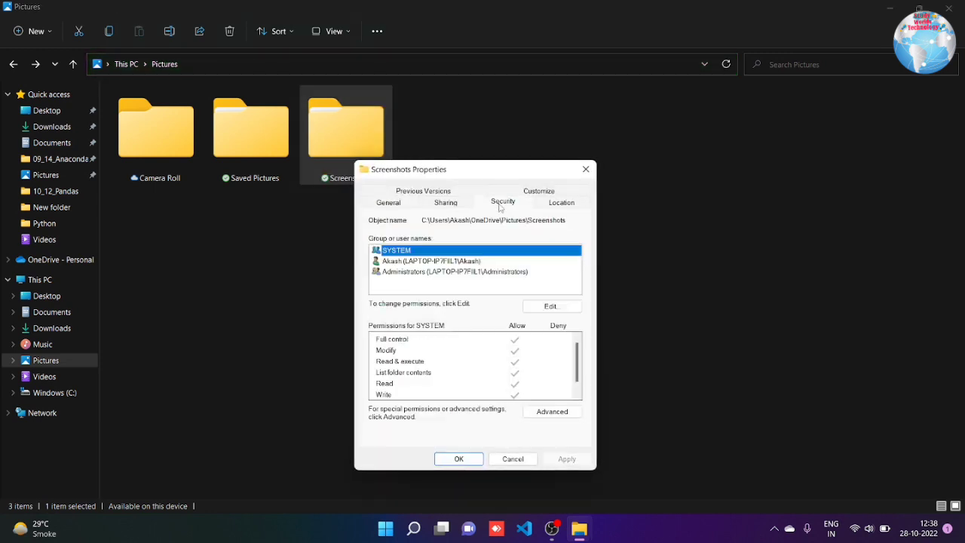
click(455, 261)
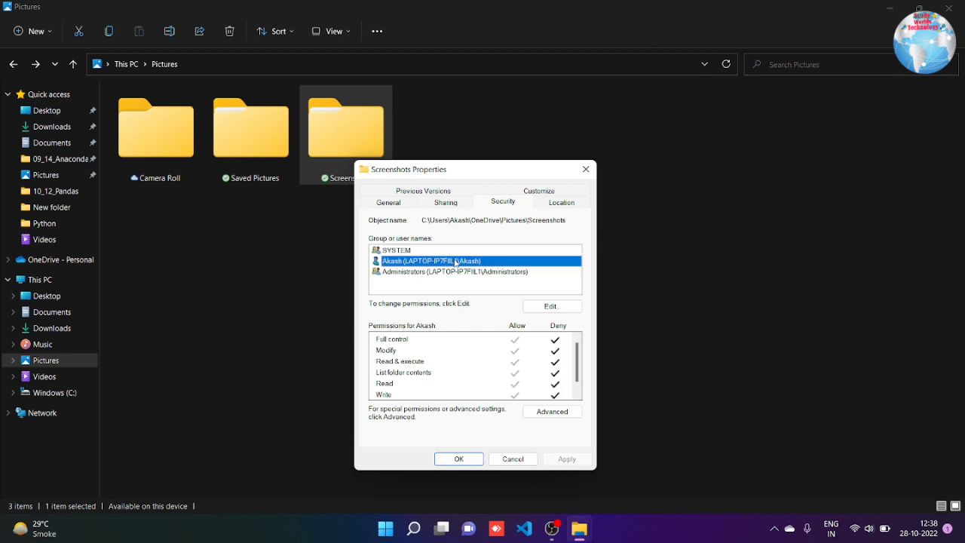
click(547, 306)
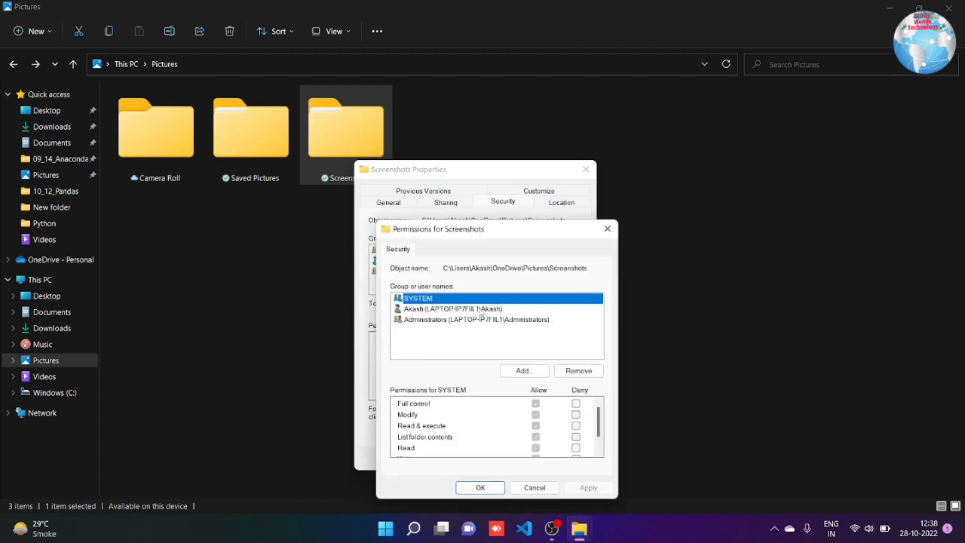
click(479, 309)
click(575, 403)
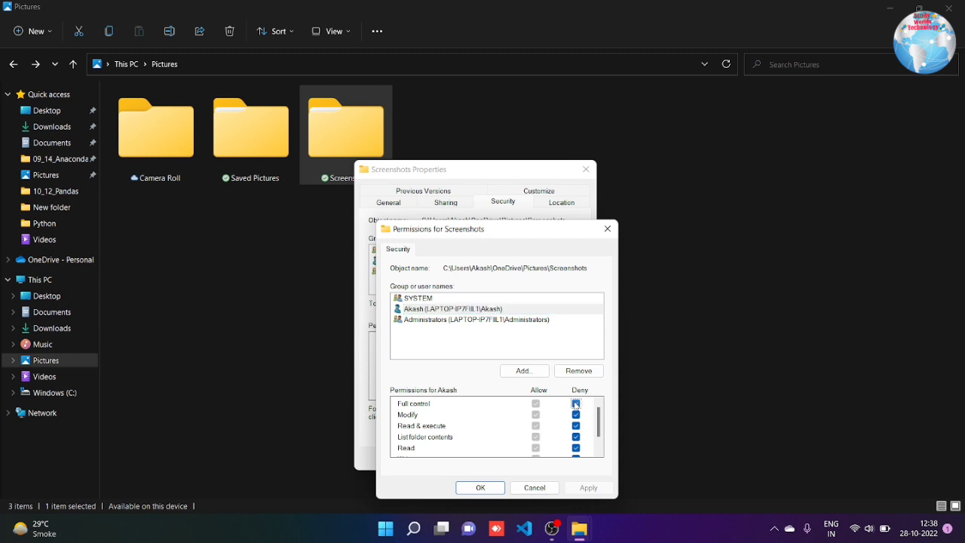
click(575, 415)
click(575, 425)
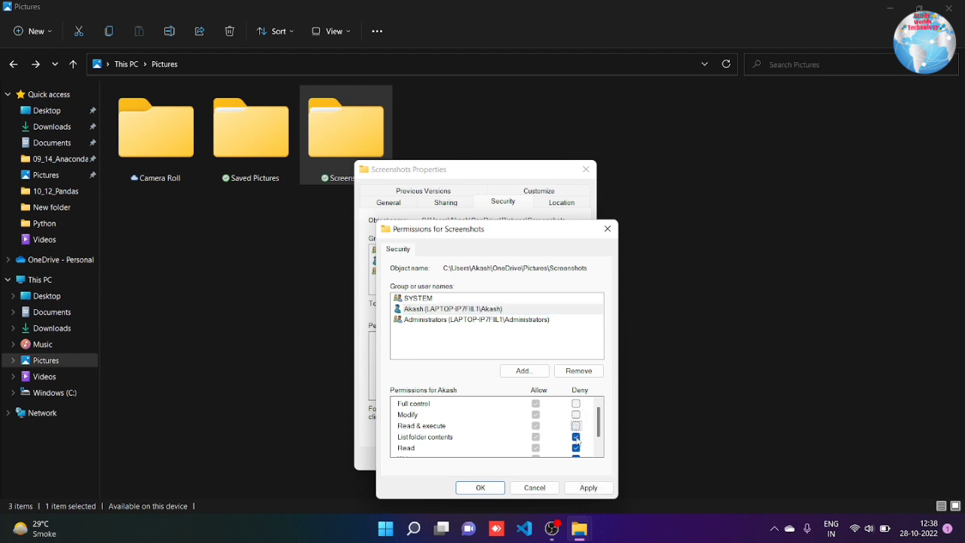
click(575, 448)
Clear the Write and List folder contents denials, apply, and verify Screenshots opens again
scroll(596, 427, down, 1)
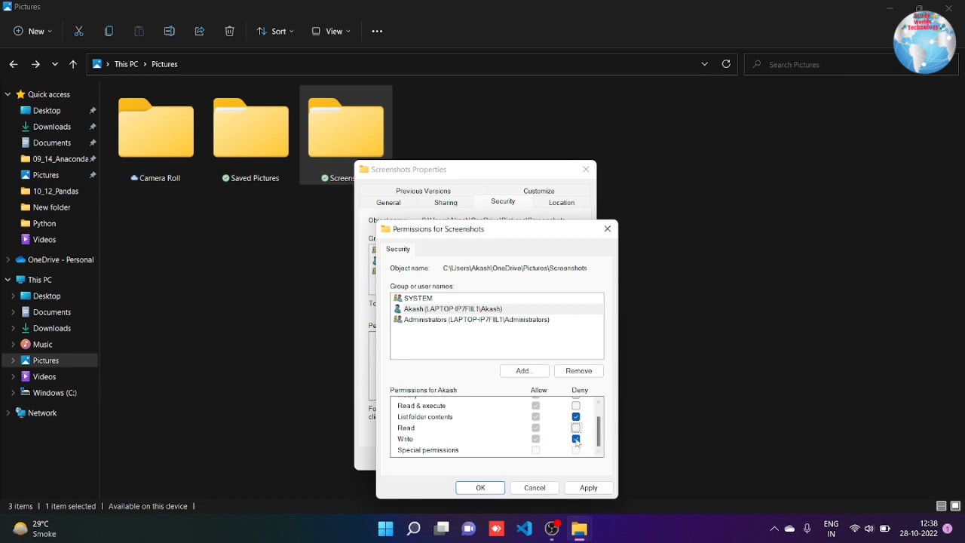
click(575, 438)
click(576, 416)
click(588, 487)
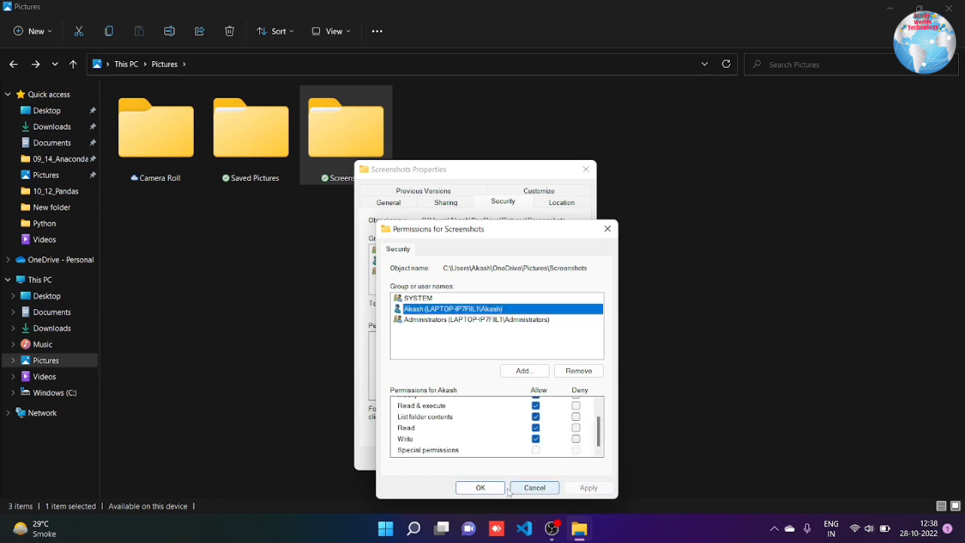
click(481, 488)
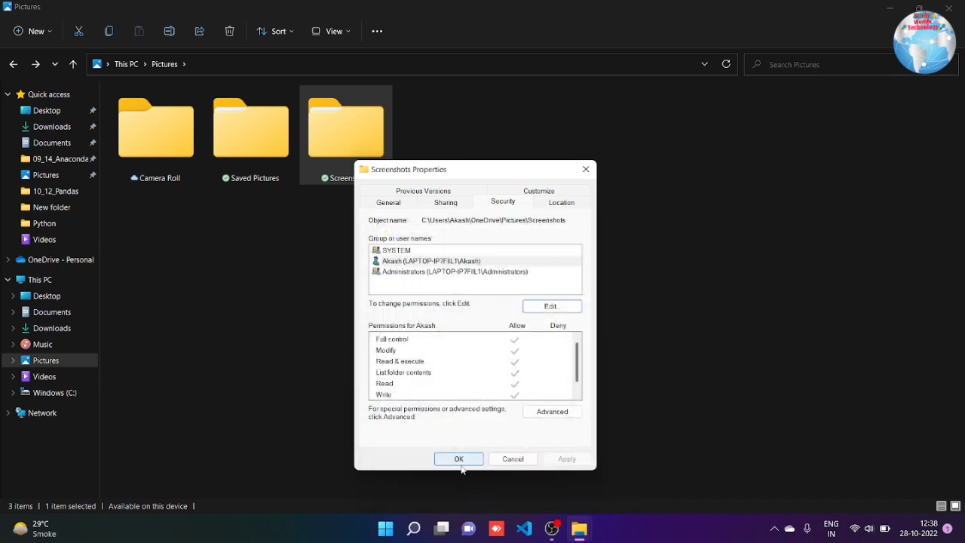
click(461, 465)
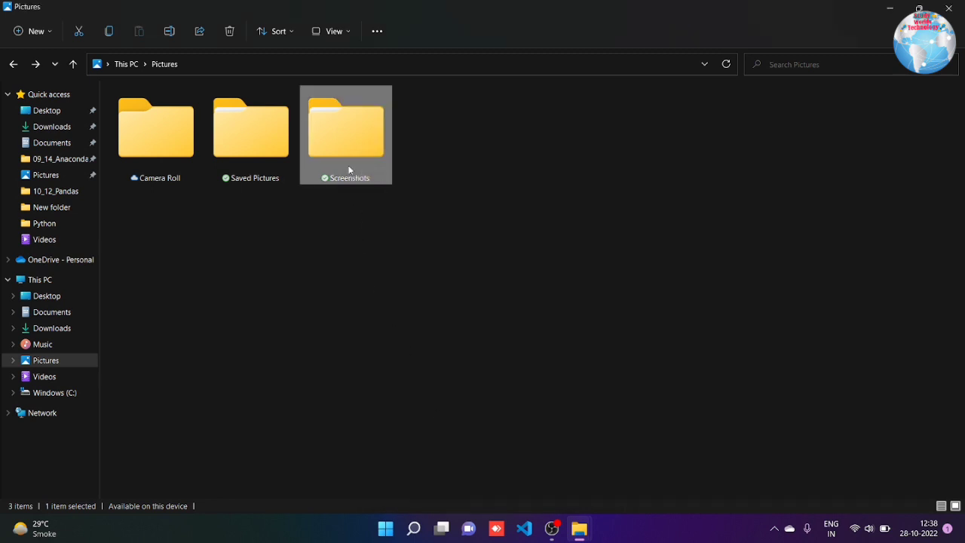
double_click(349, 170)
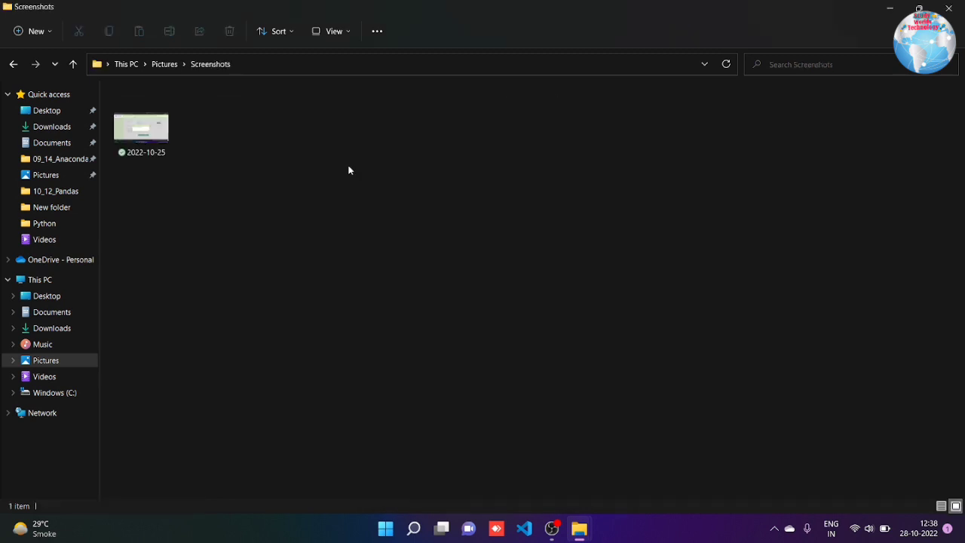
click(11, 65)
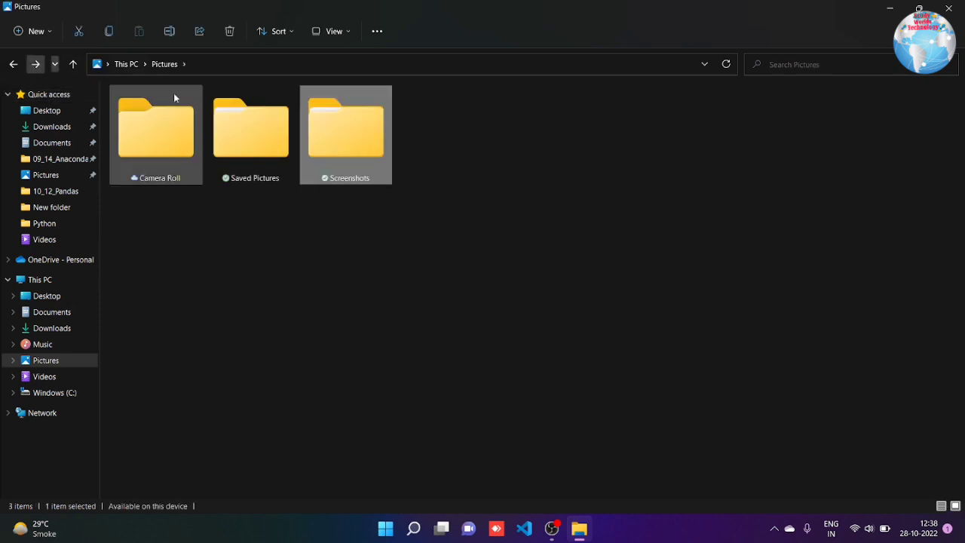
Choose WinRAR's Add to archive on the Screenshots folder to create Screenshots.rar
right_click(355, 116)
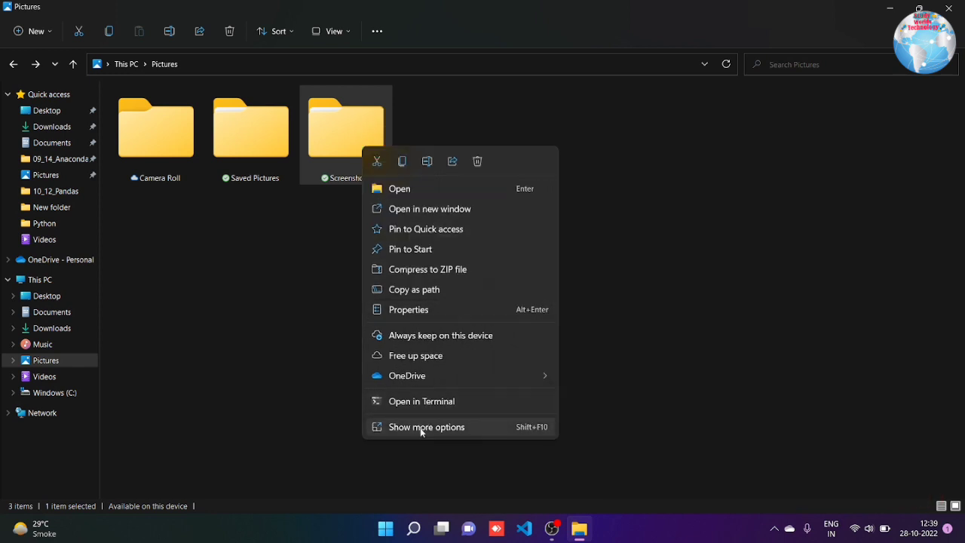
click(421, 427)
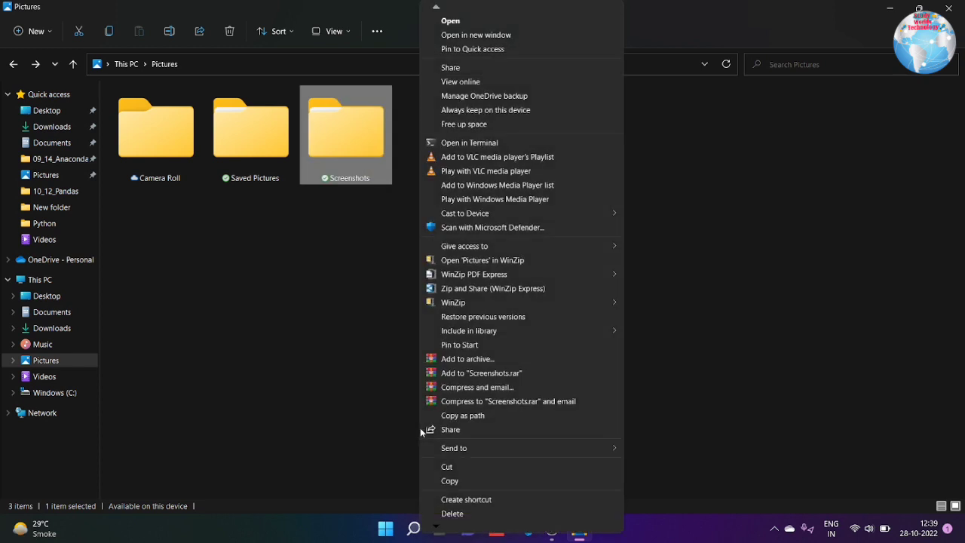
click(472, 360)
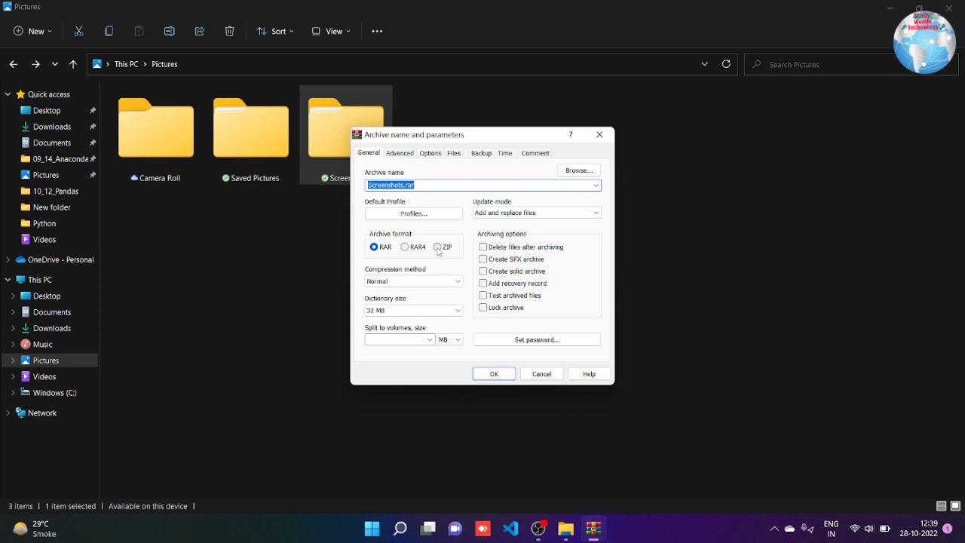
Lock the archive, set a password with encrypted file names, and create Screenshots.rar
click(484, 309)
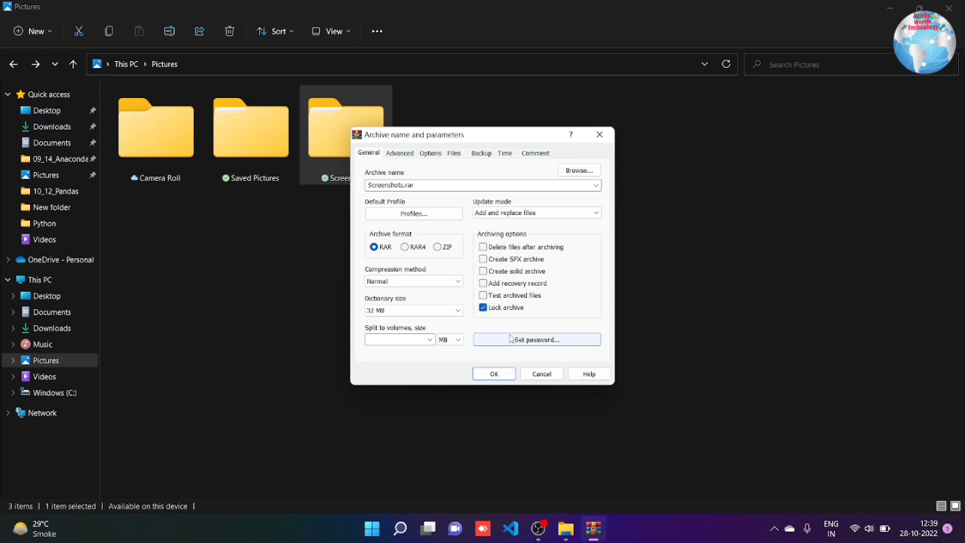
click(517, 340)
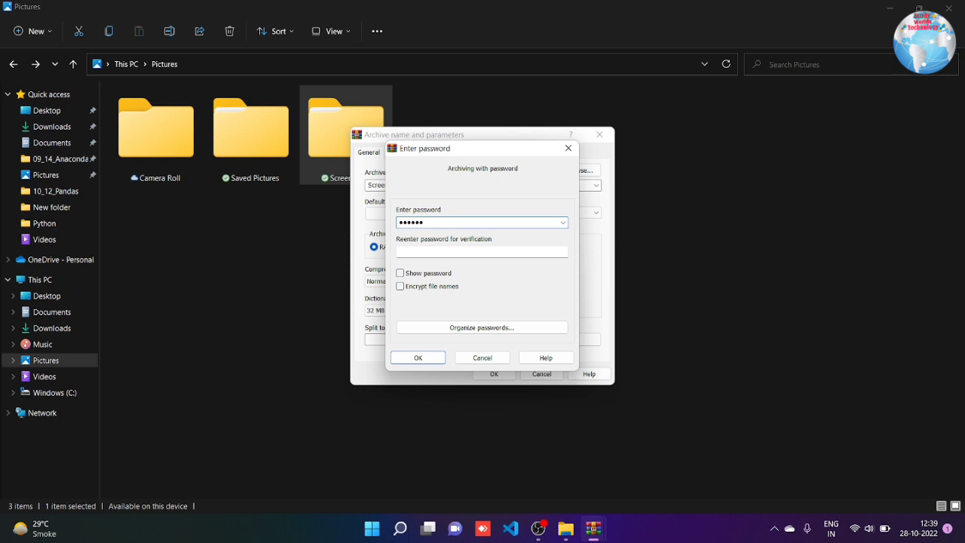
click(429, 251)
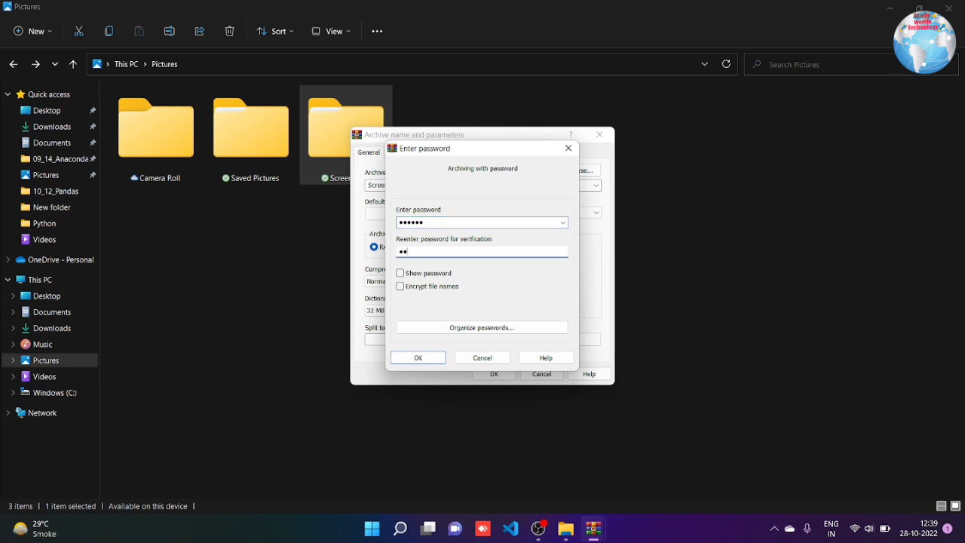
text(123456)
click(426, 273)
click(426, 274)
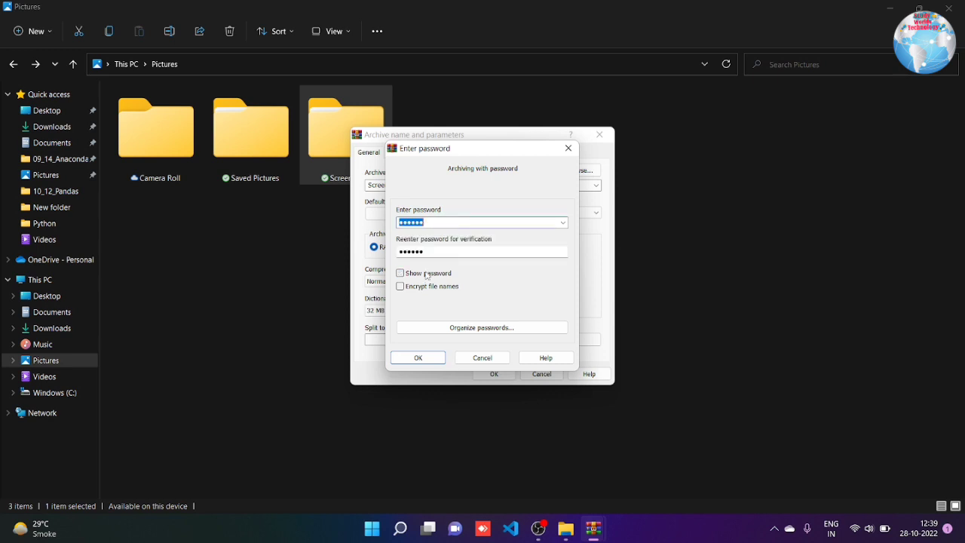
click(413, 289)
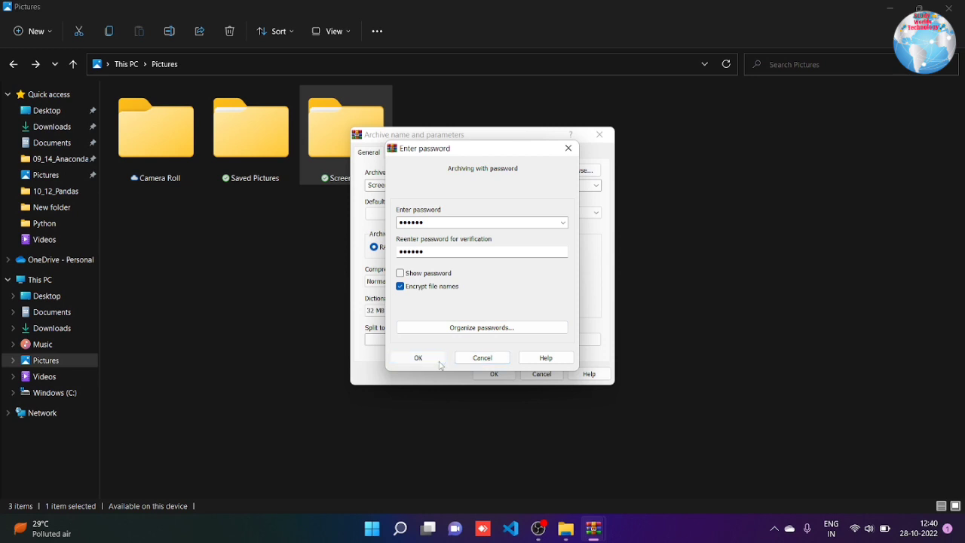
click(441, 358)
click(493, 373)
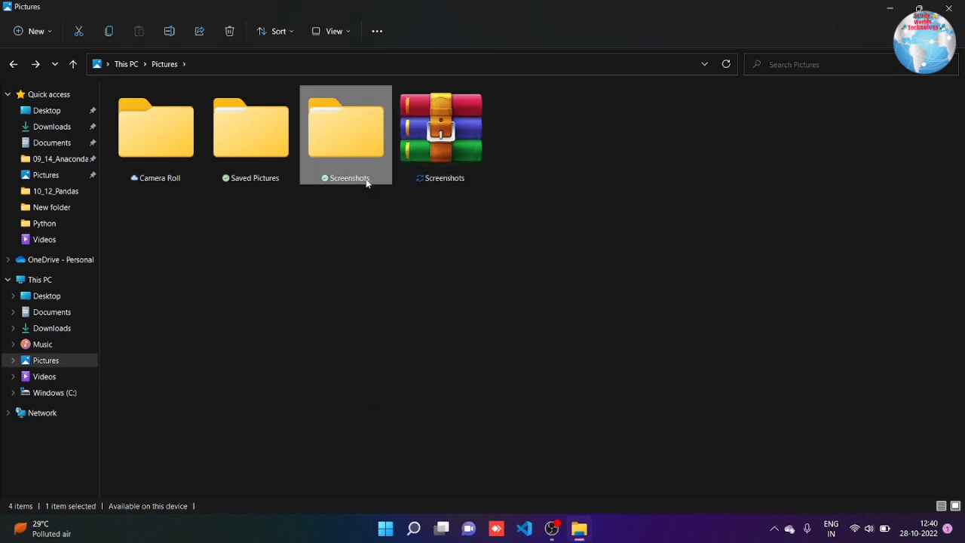
Unlock Screenshots.rar with its password, check the PNG and desktop.ini inside, then close WinRAR
double_click(354, 174)
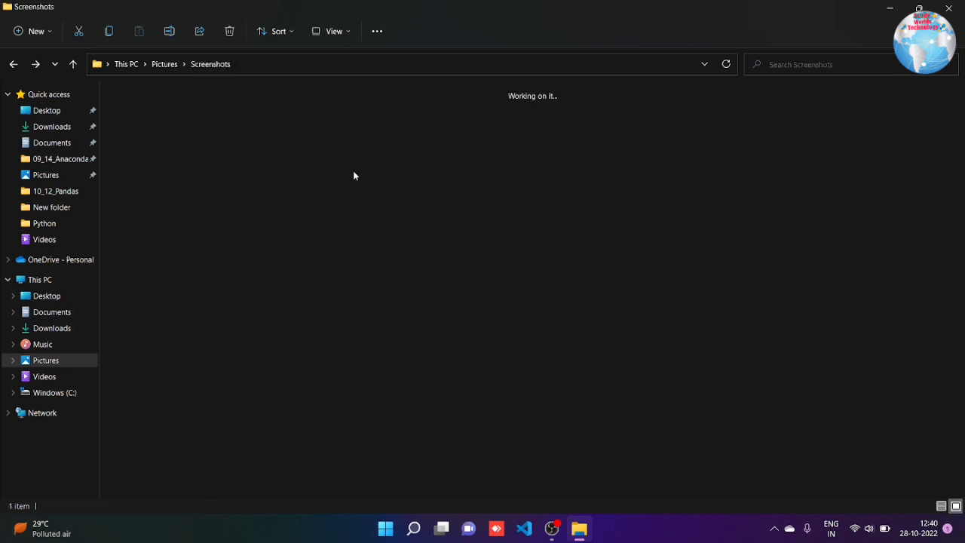
click(13, 64)
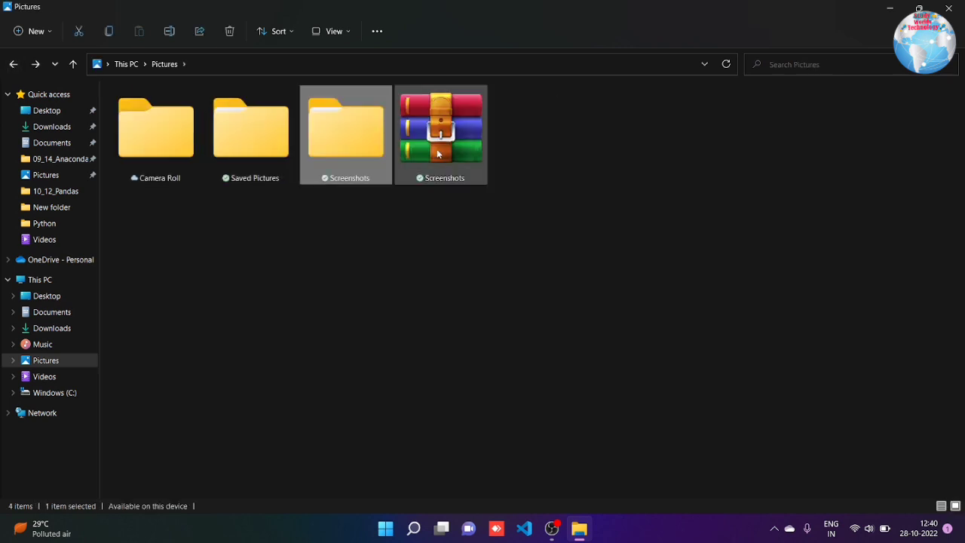
double_click(437, 154)
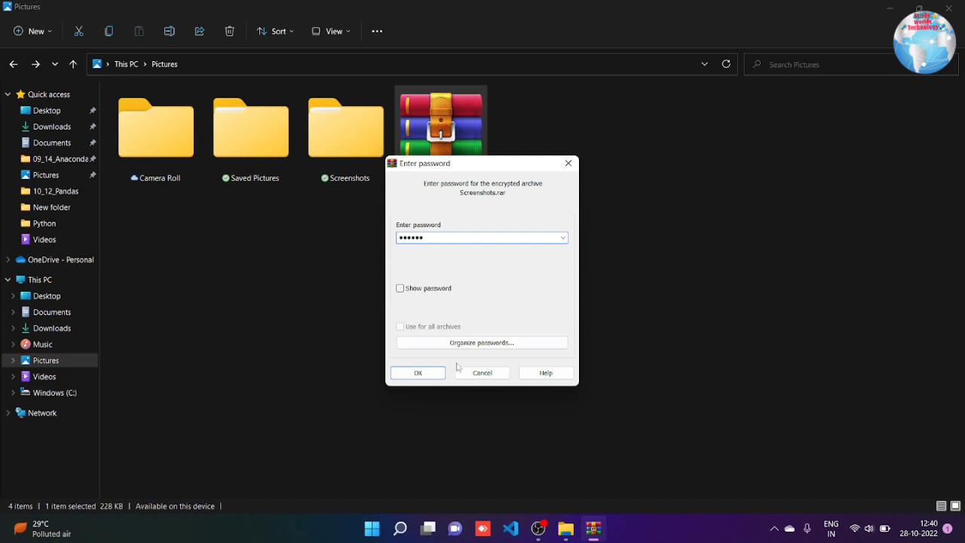
click(431, 372)
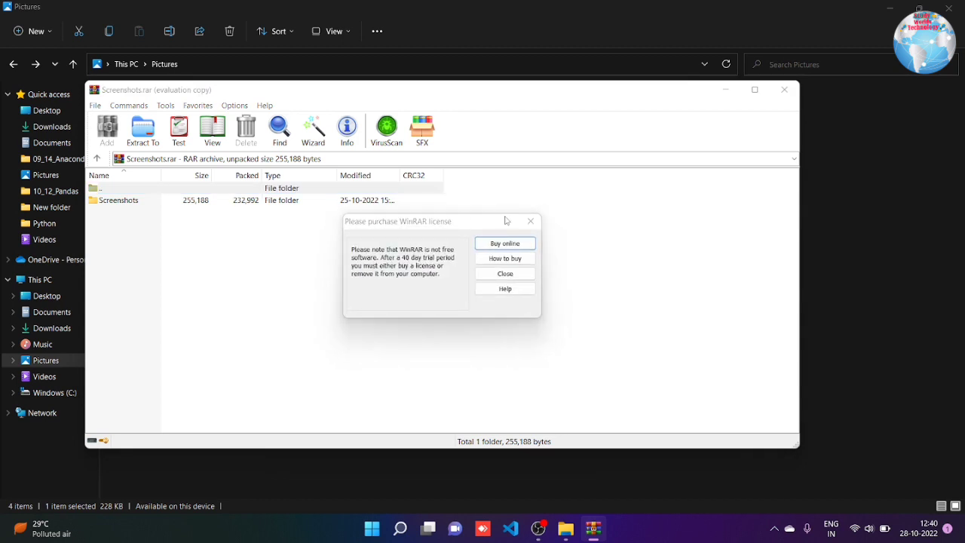
click(530, 221)
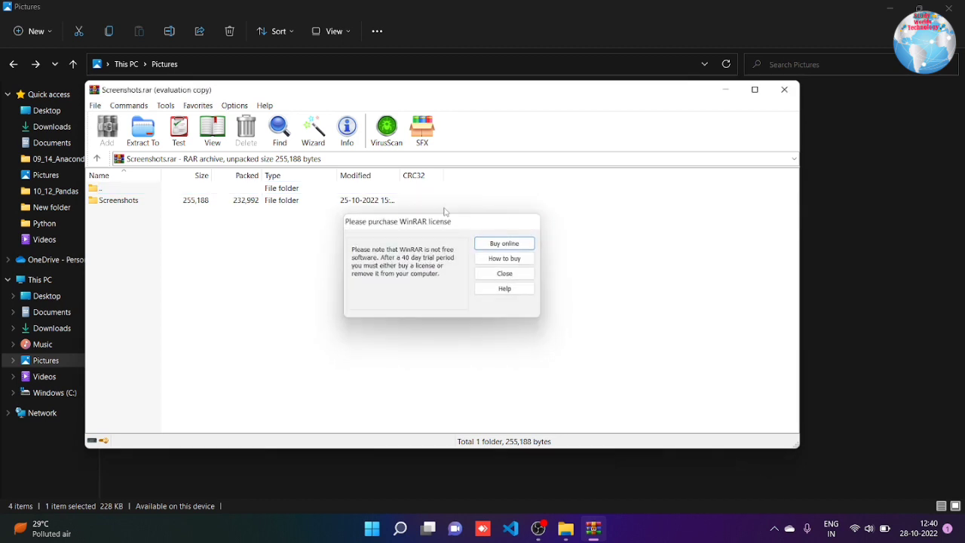
double_click(324, 202)
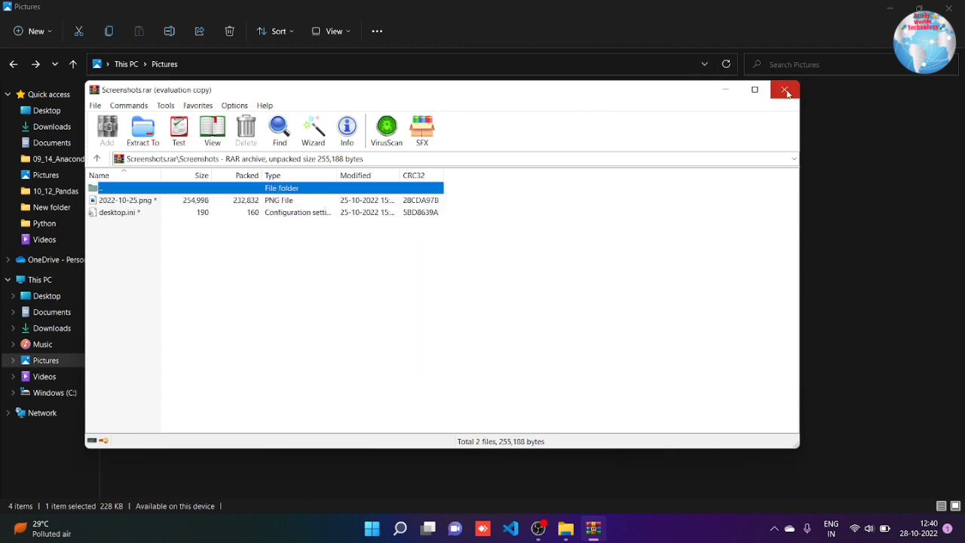
click(785, 91)
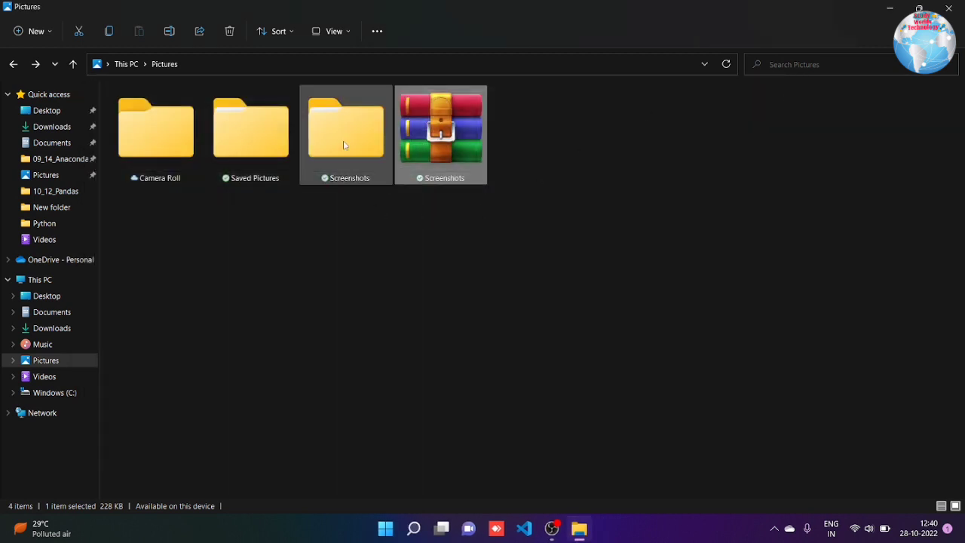
Delete the Screenshots.rar archive from the Pictures folder
right_click(443, 119)
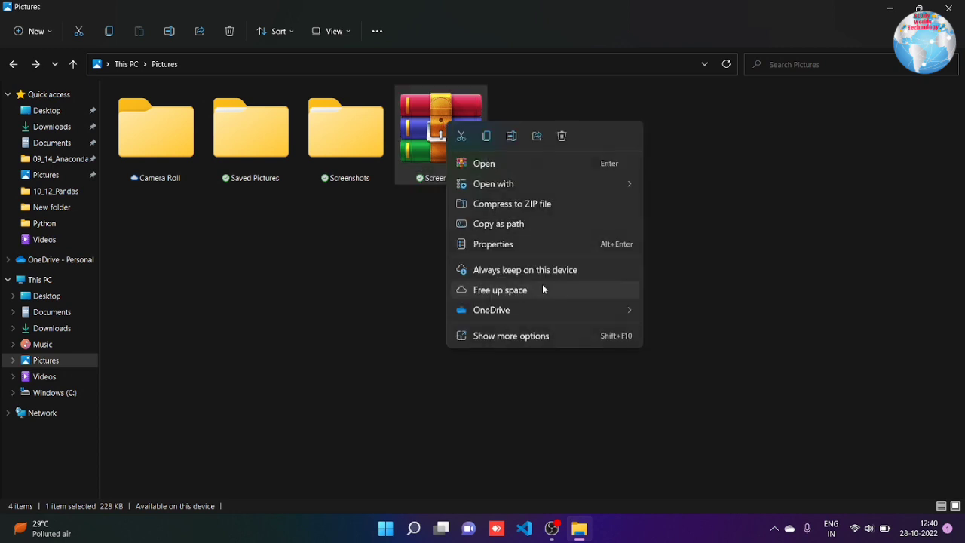
click(561, 137)
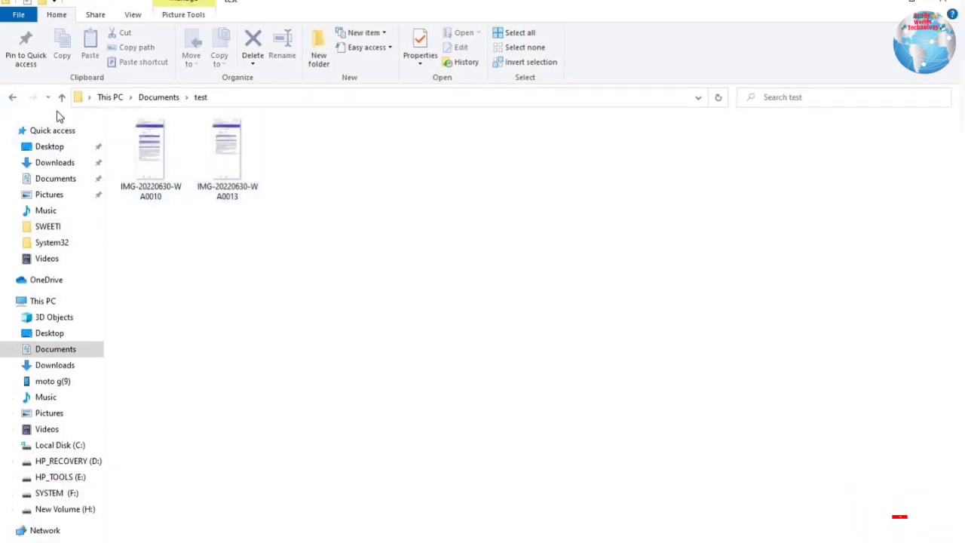
Back in Documents, create a new text document named 'folder lock.txt'
click(13, 98)
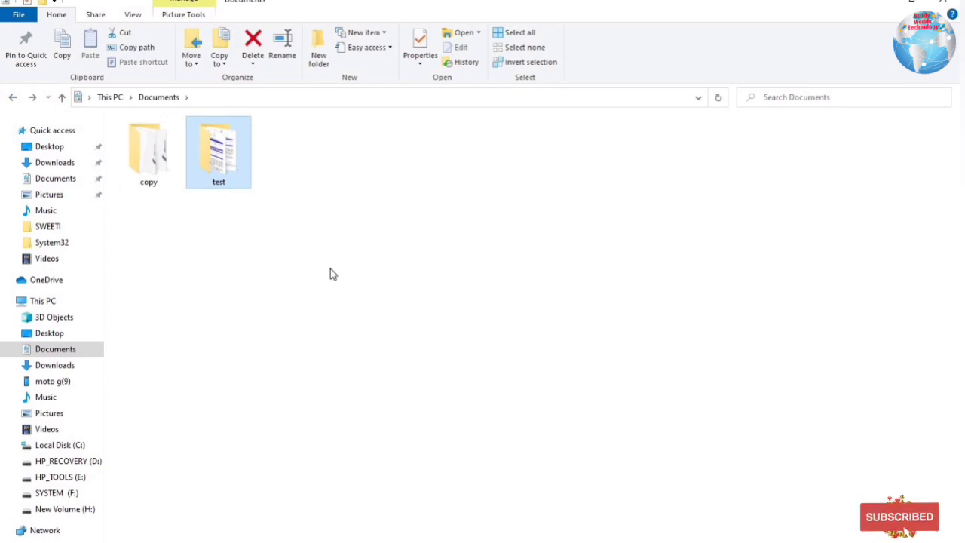
right_click(358, 217)
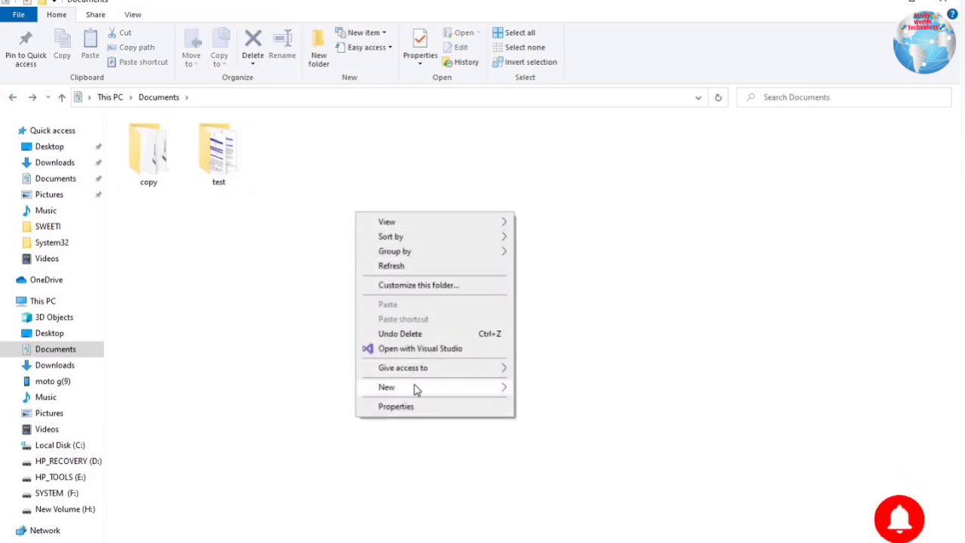
mouse_move(415, 388)
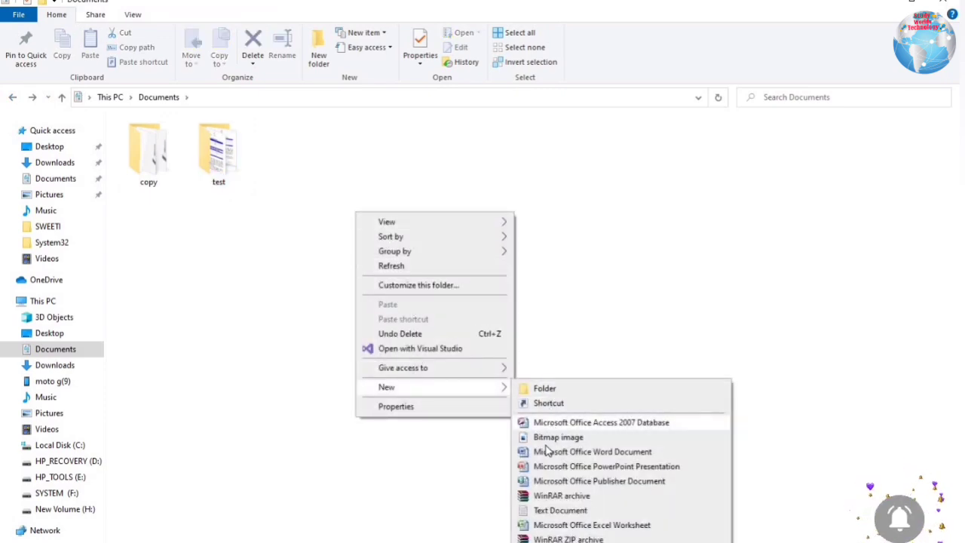
click(558, 511)
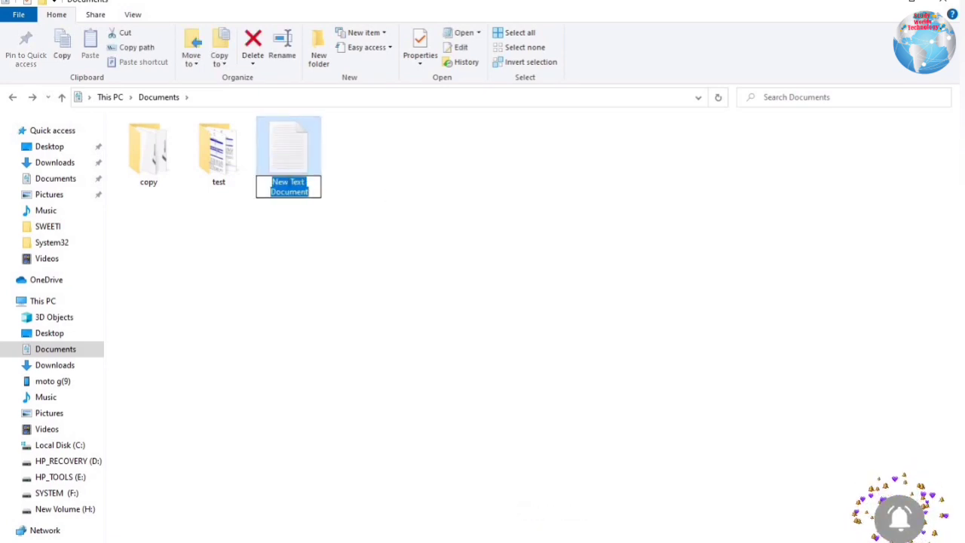
text(test)
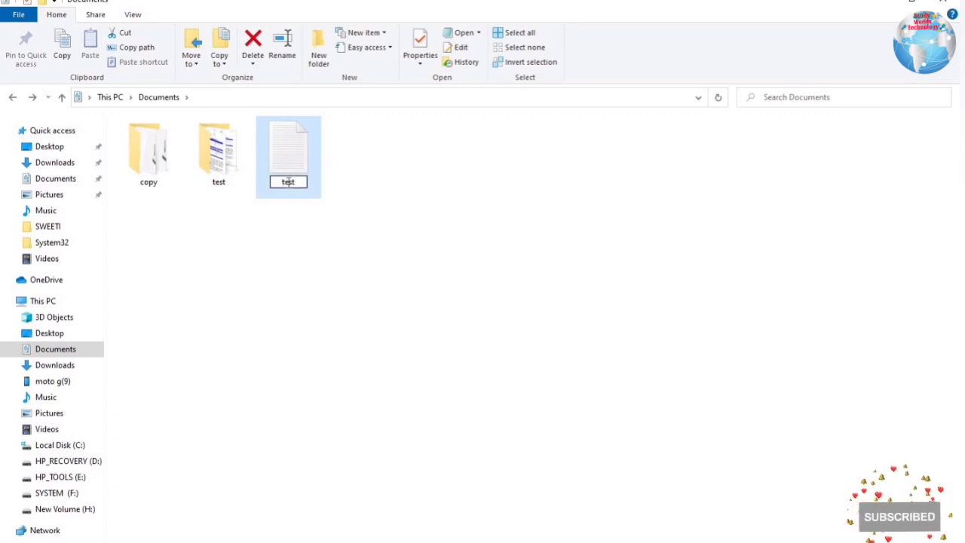
key(BackSpace)
key(BackSpace)
key(BackSpace)
key(BackSpace)
text(folder lock.txt)
key(Return)
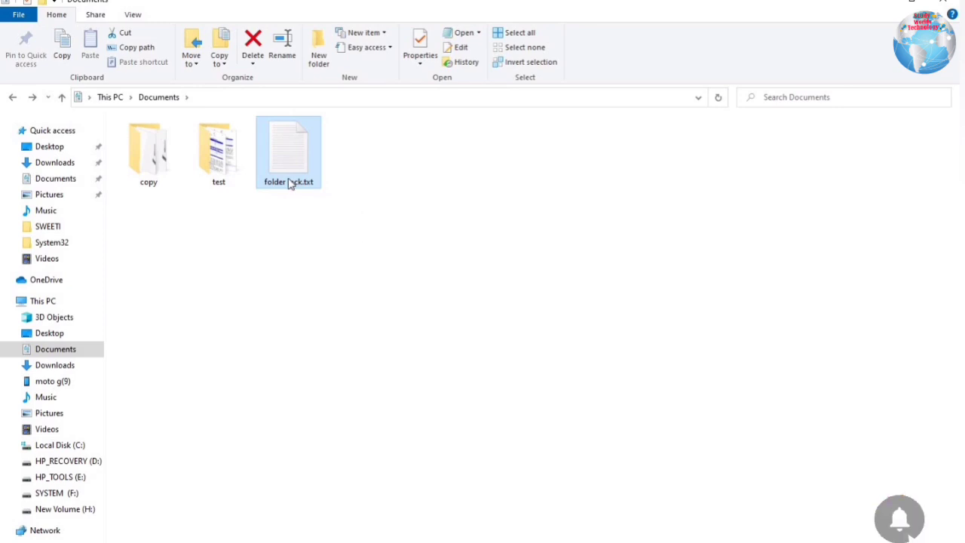
Paste the folder-lock batch script into folder lock.txt and replace YOUR-PASSWORD with a chosen password
double_click(289, 183)
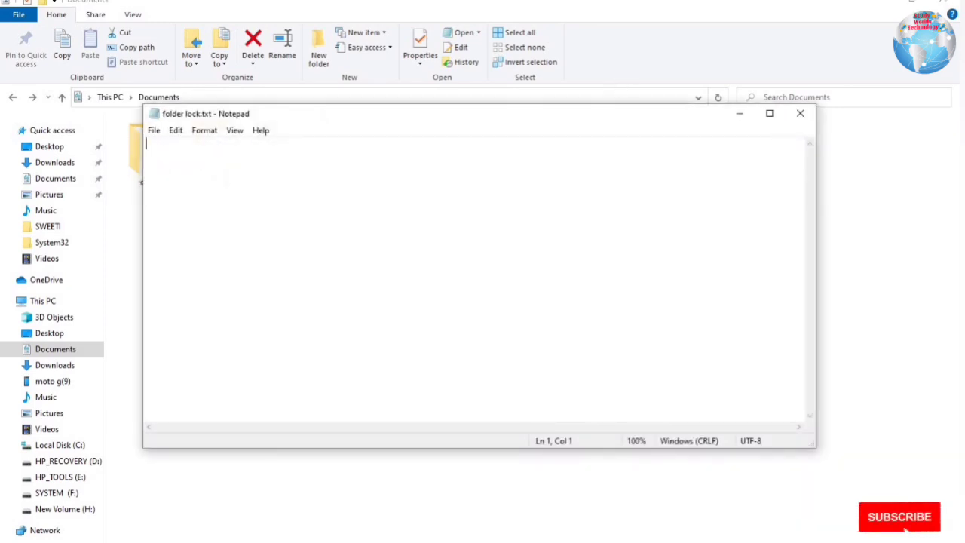
right_click(212, 167)
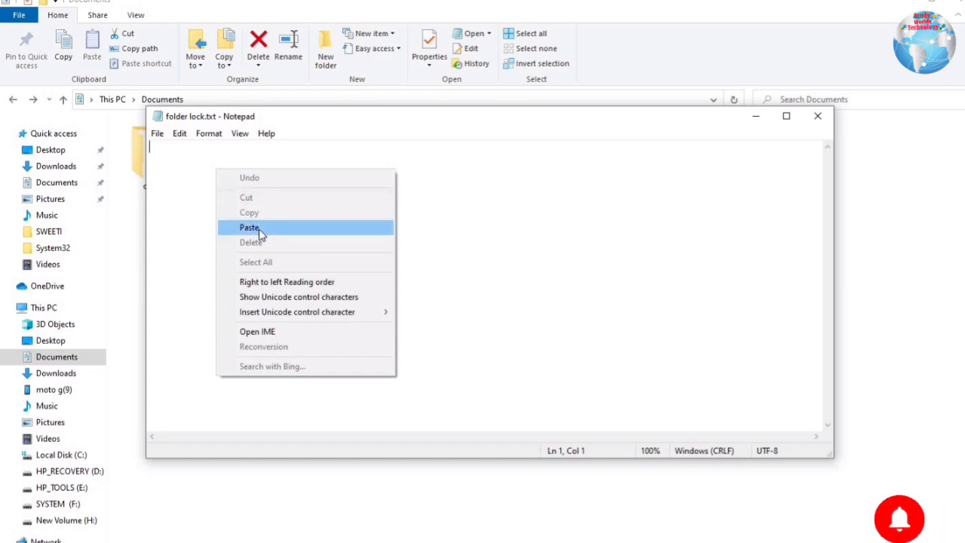
key(p)
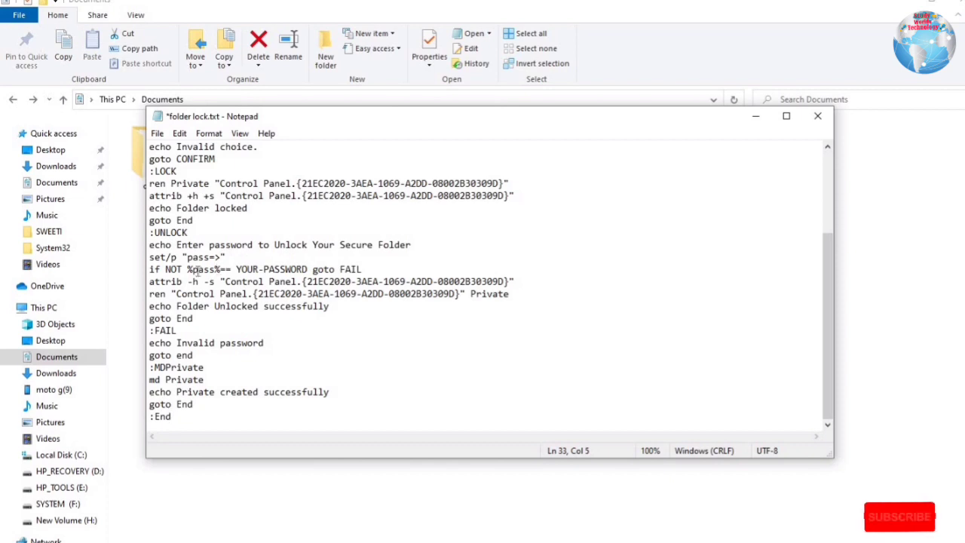
drag(236, 269, 309, 270)
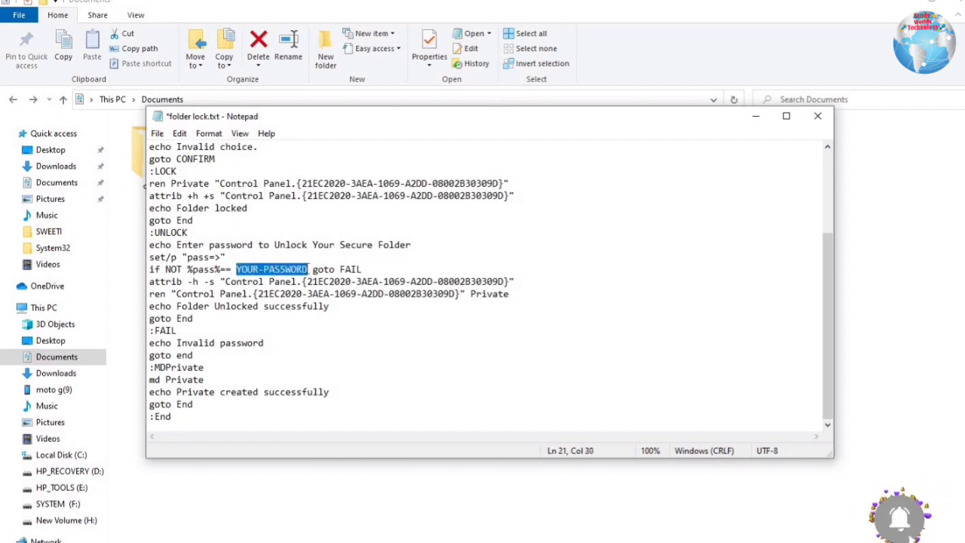
text(123456)
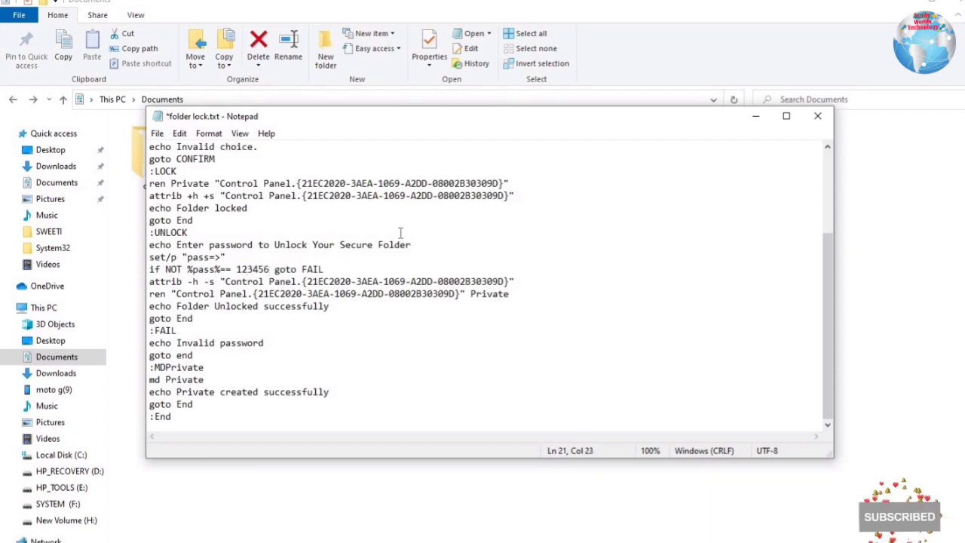
click(157, 135)
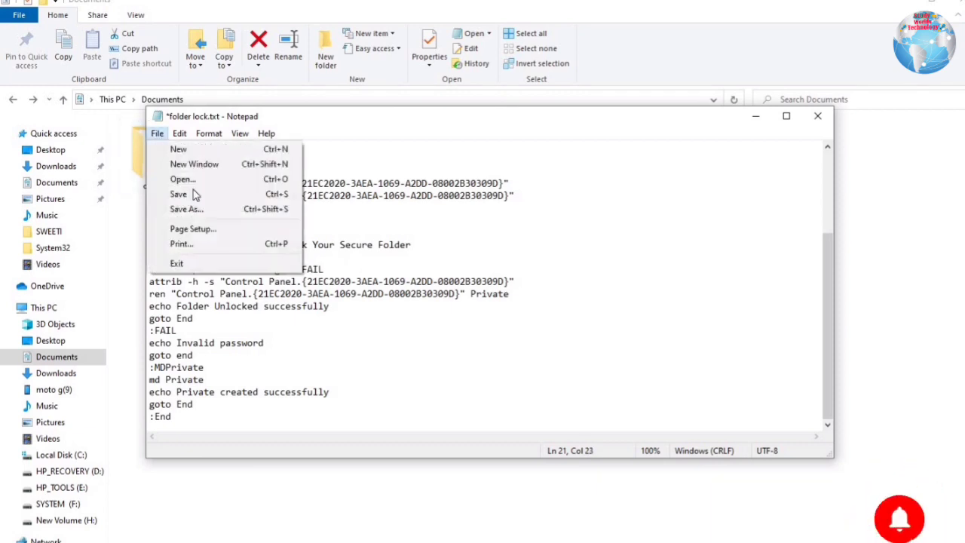
Save the script as folderlock.bat with Save as type set to All Files
click(188, 214)
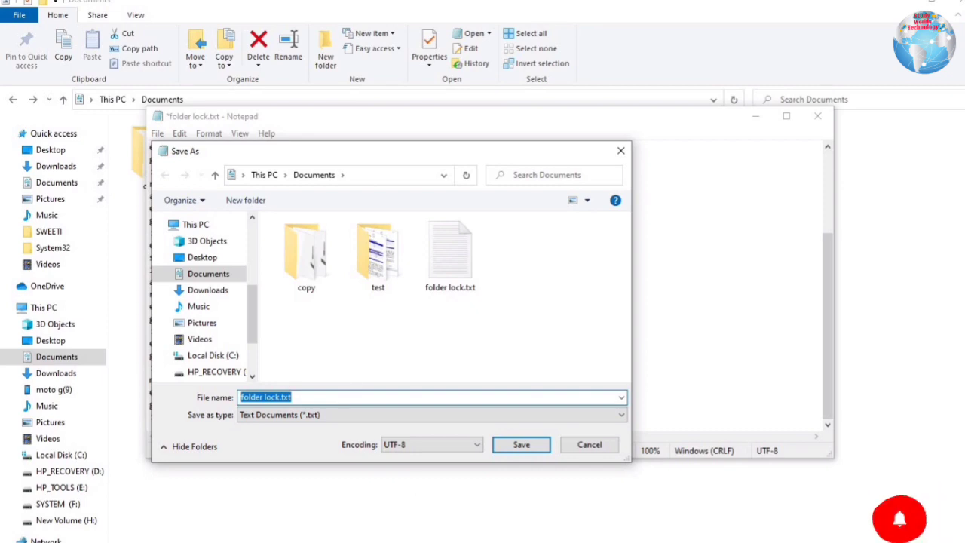
text(fol)
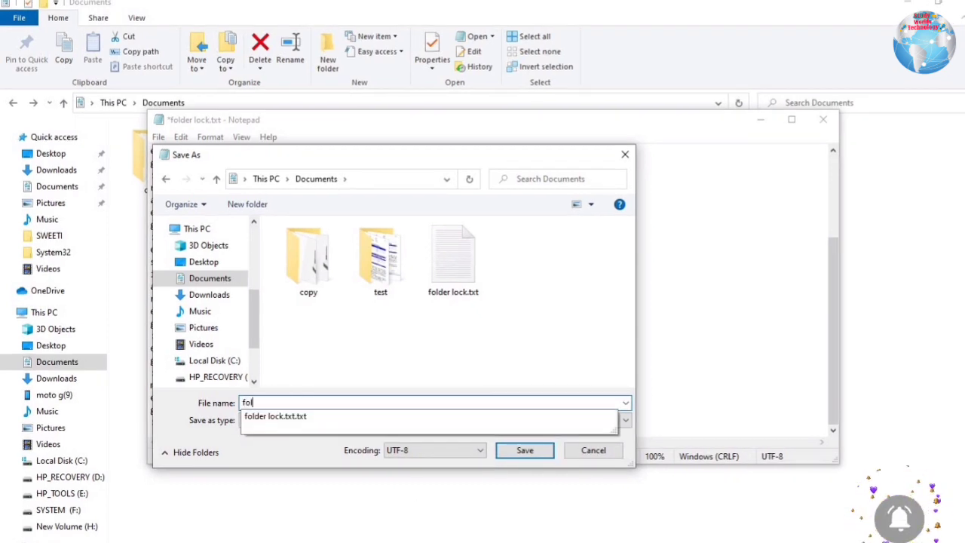
text(derlock)
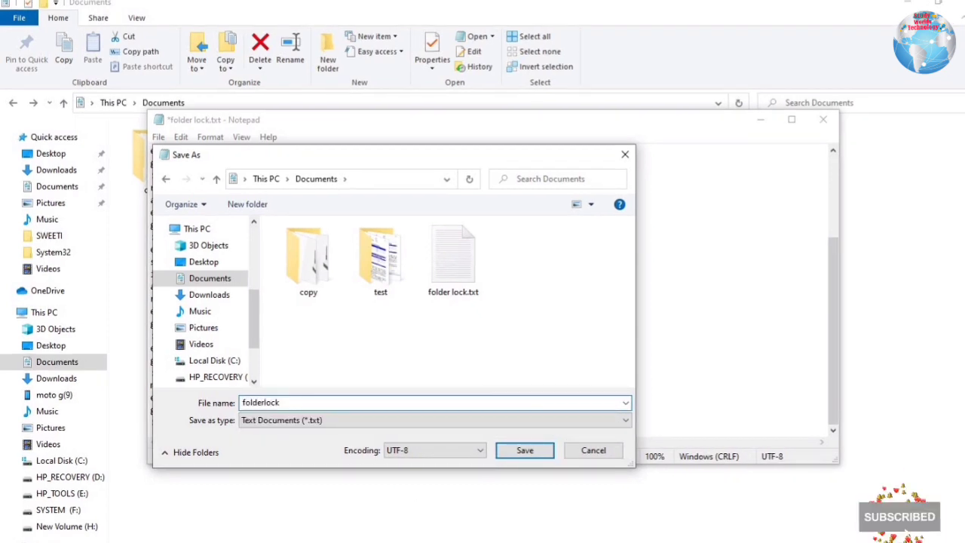
text(.bat)
click(313, 424)
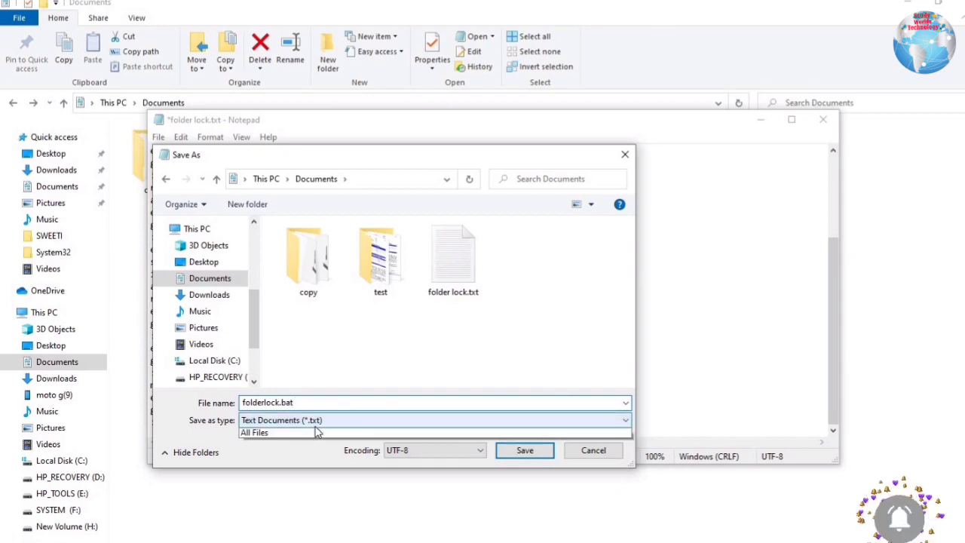
click(323, 428)
click(327, 422)
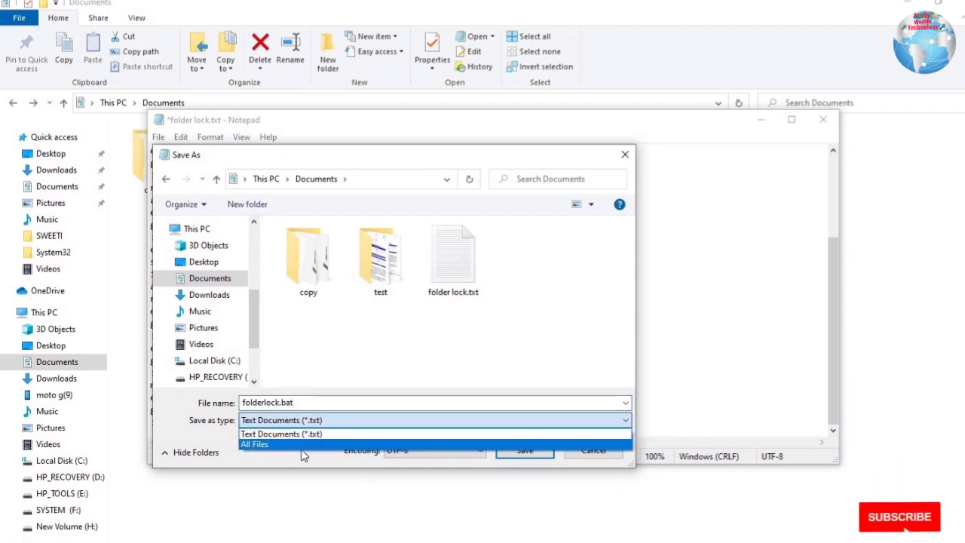
click(298, 444)
click(525, 447)
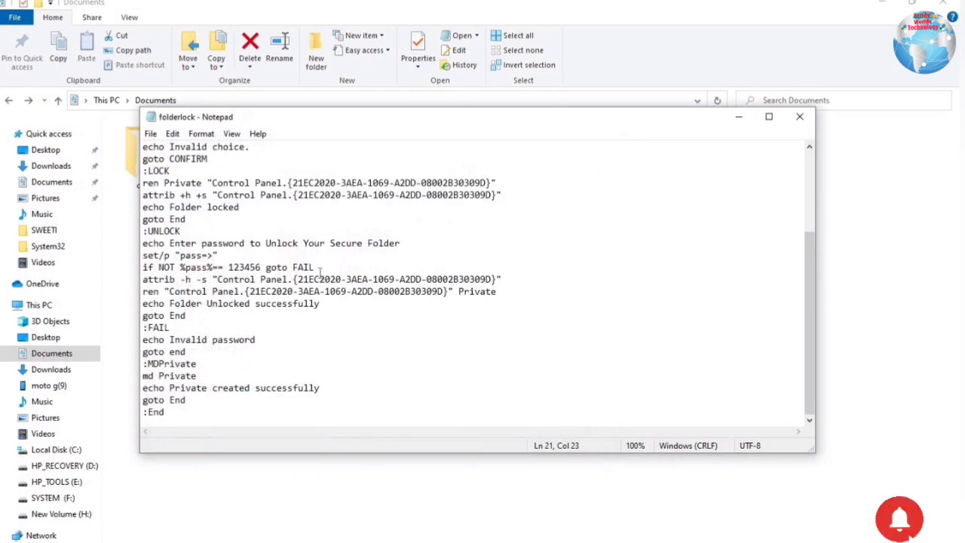
Run folderlock.bat to create Private, move the test folder into it, and run folderlock again
click(802, 117)
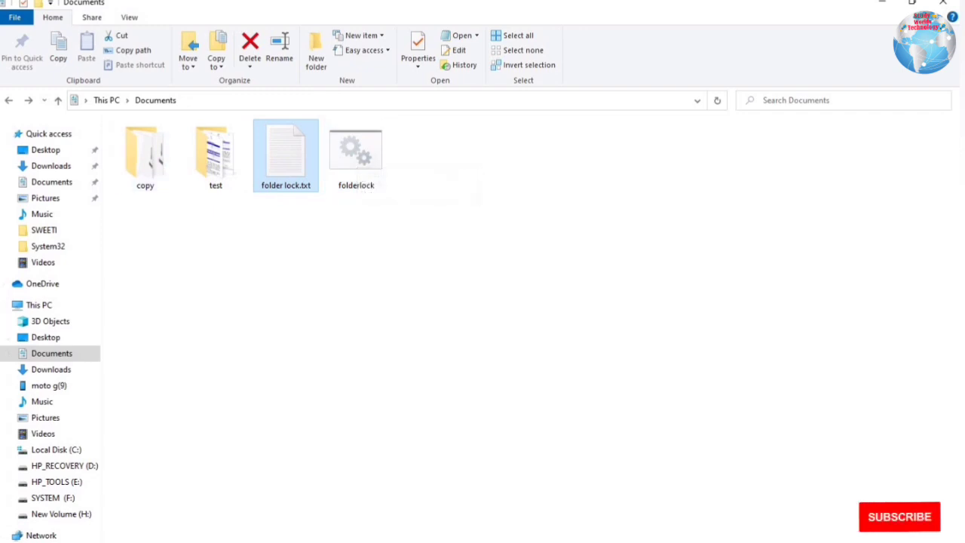
double_click(355, 154)
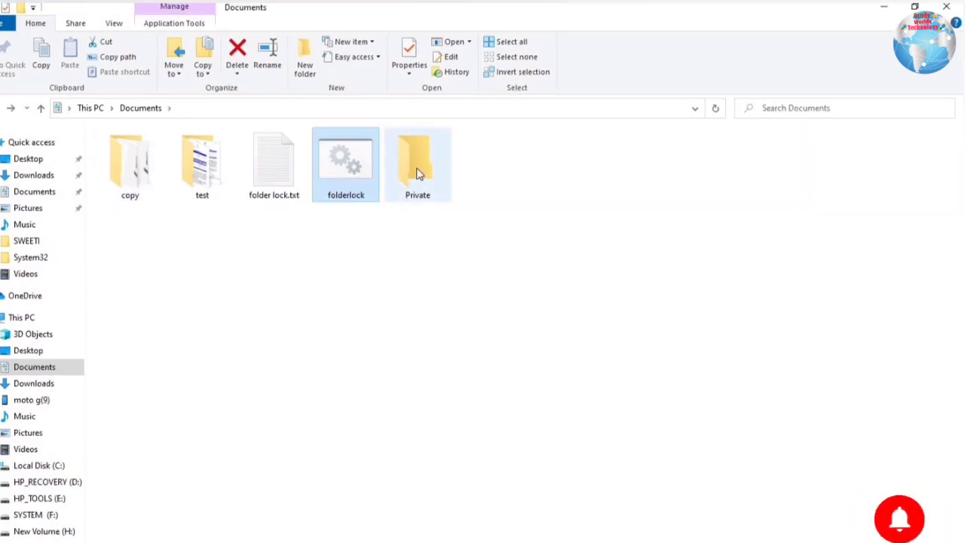
right_click(209, 171)
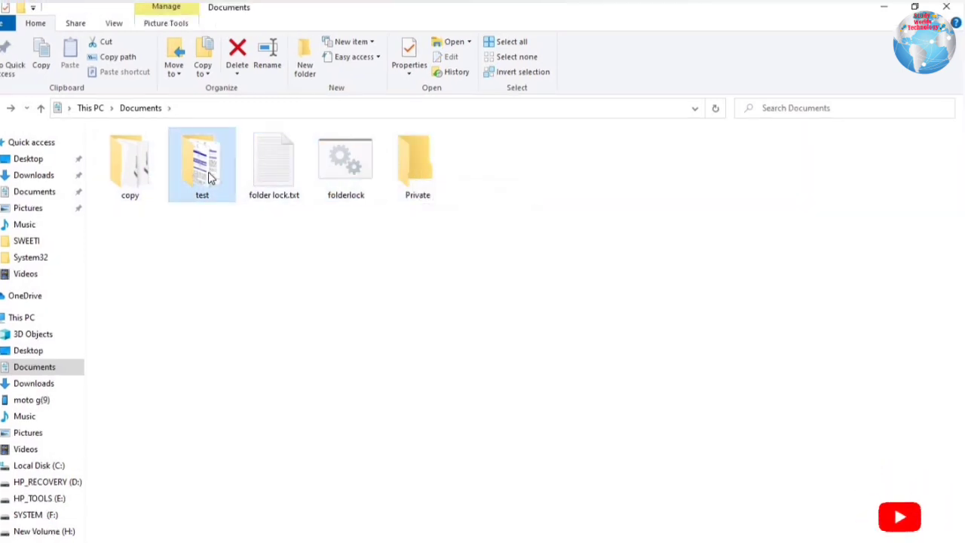
click(241, 438)
double_click(411, 158)
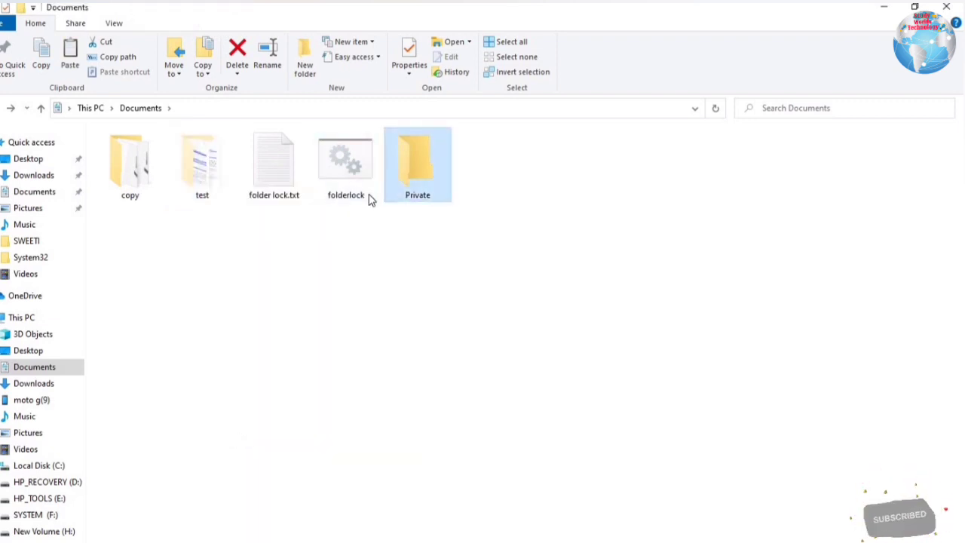
right_click(370, 196)
click(401, 297)
click(38, 110)
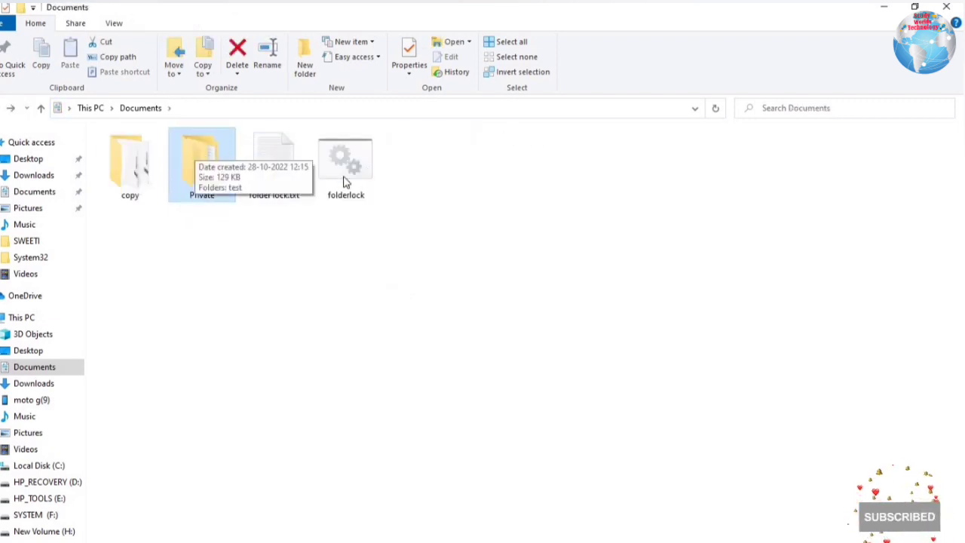
double_click(339, 169)
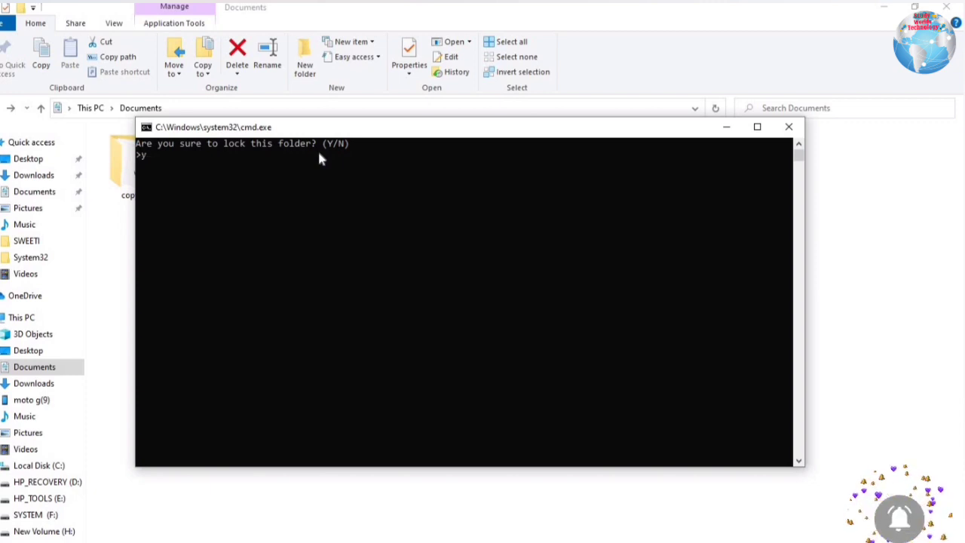
Answer y to the lock confirmation so the Private folder is hidden
text(y)
key(Return)
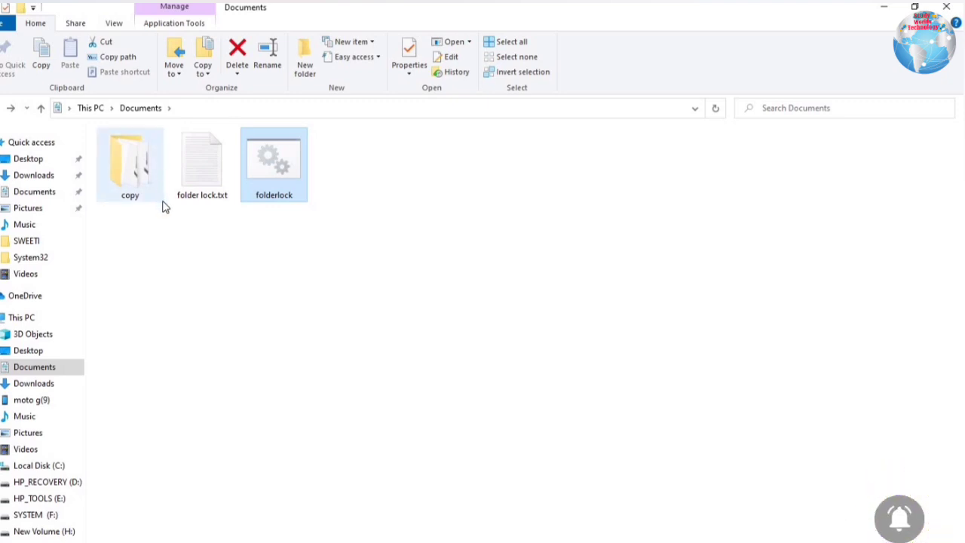
Run folderlock, enter the password to unlock, and verify Private still holds the test folder
double_click(296, 179)
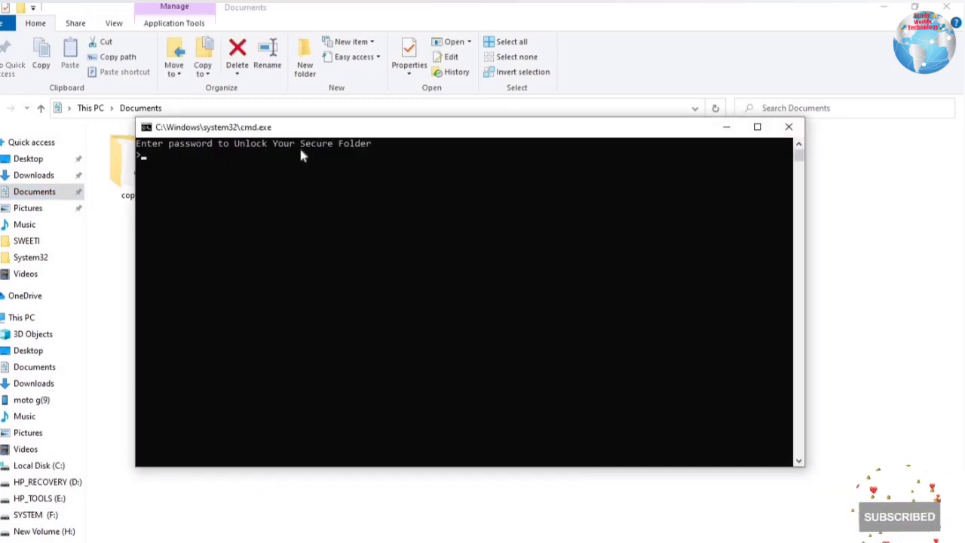
text(123456)
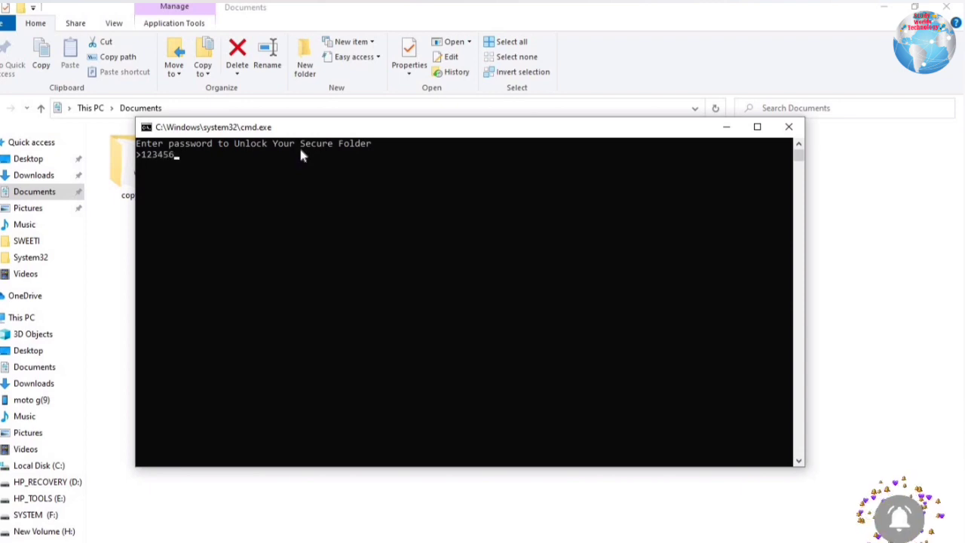
key(Return)
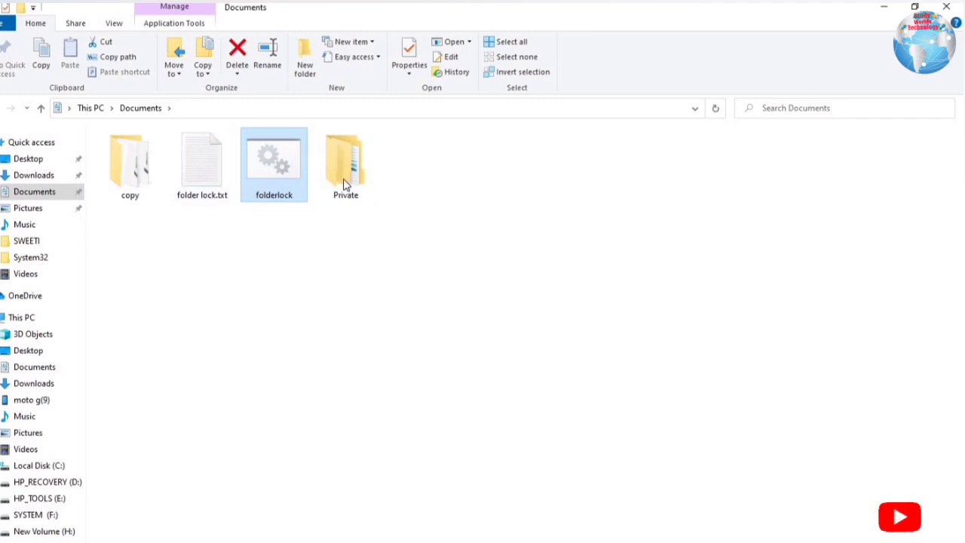
click(343, 182)
double_click(343, 181)
double_click(144, 157)
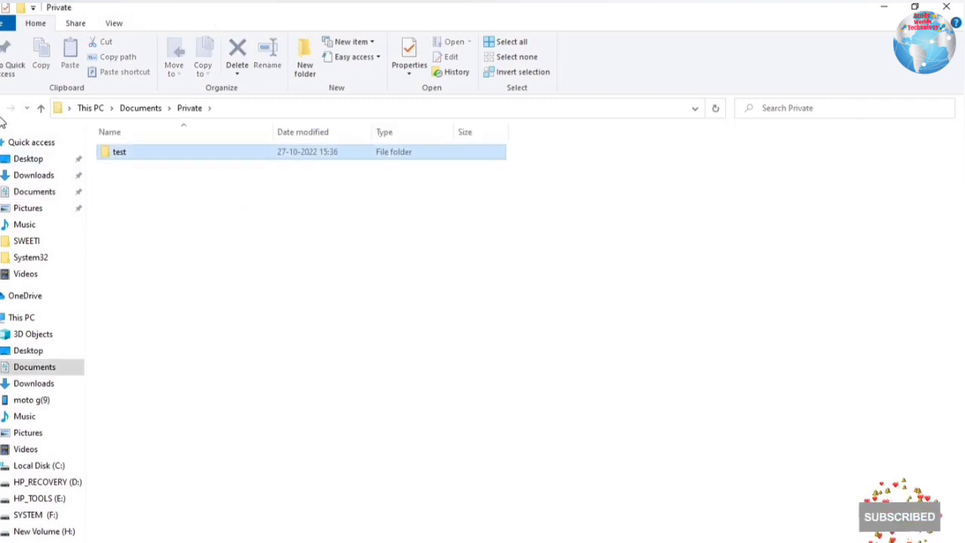
key(BackSpace)
key(BackSpace)
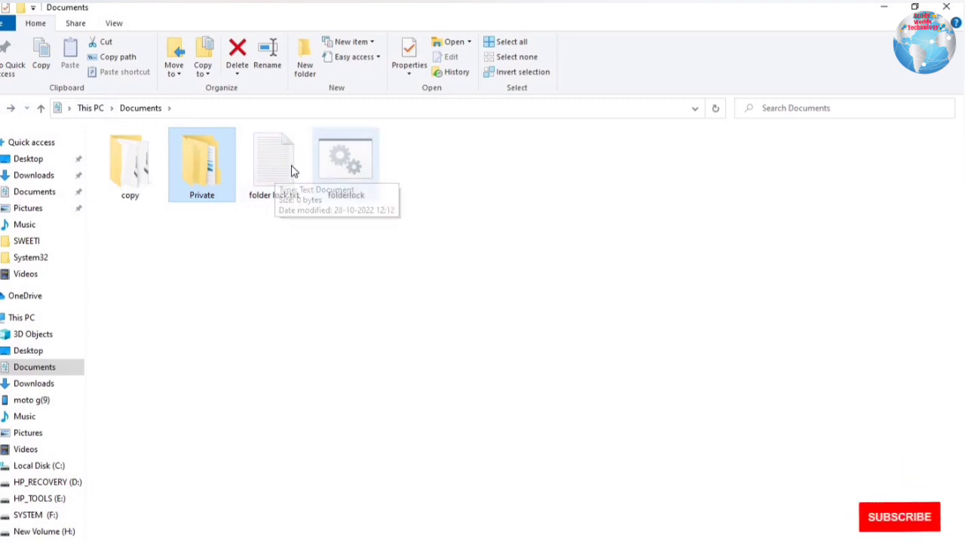
Delete the folderlock.bat script from Documents
double_click(345, 170)
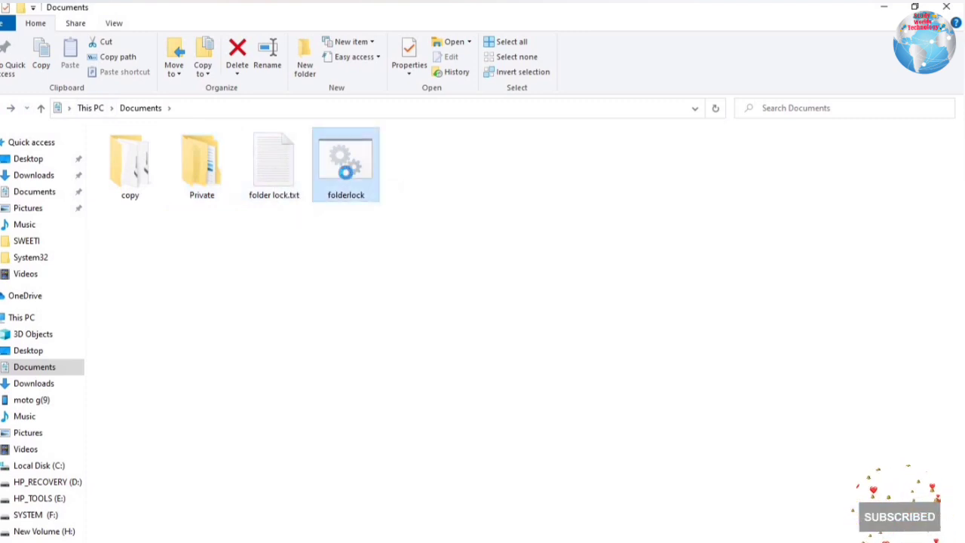
right_click(347, 174)
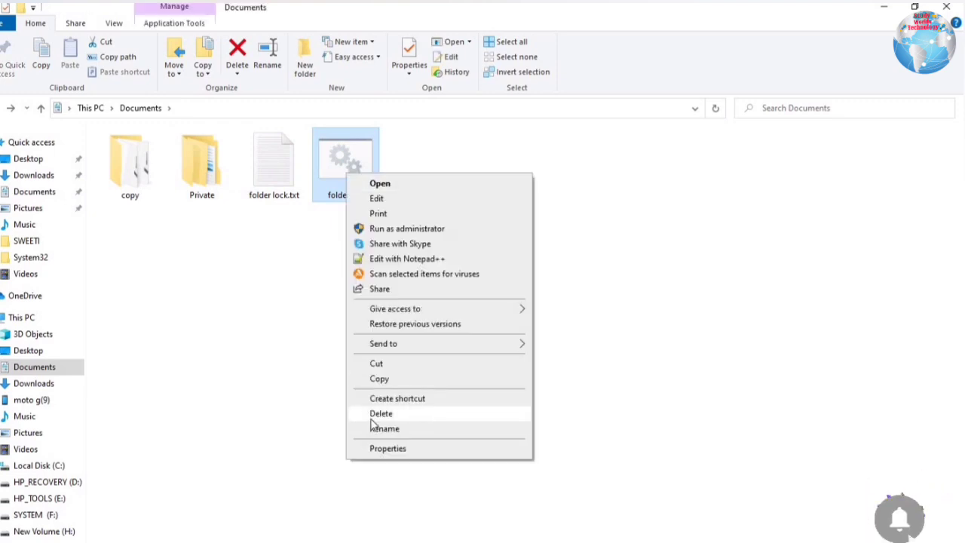
click(373, 416)
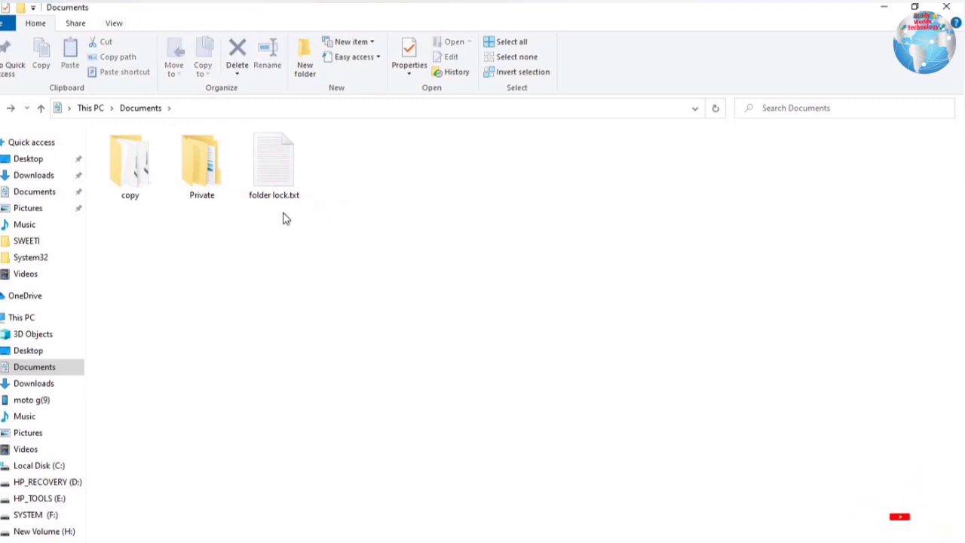
Drag folder lock.txt into the Private folder and refresh the Documents view
click(198, 178)
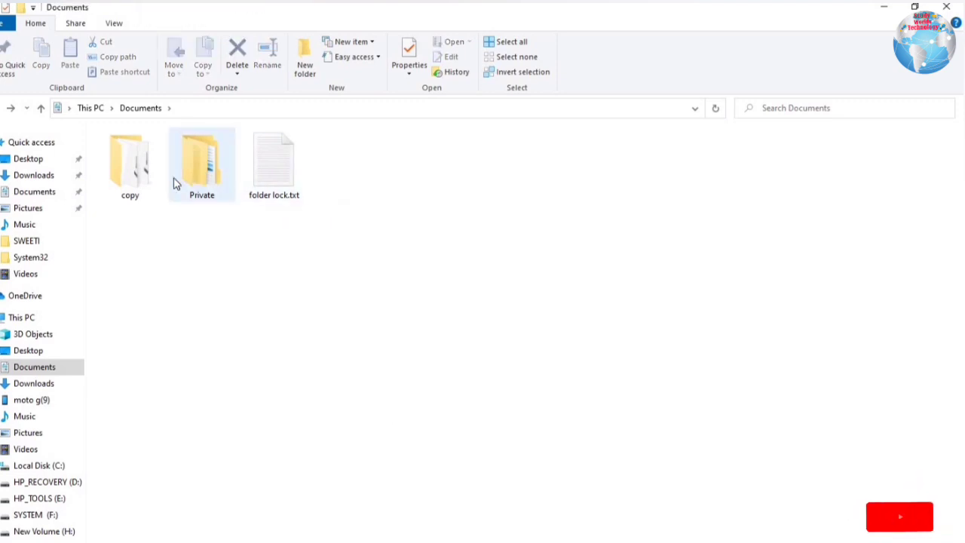
click(245, 200)
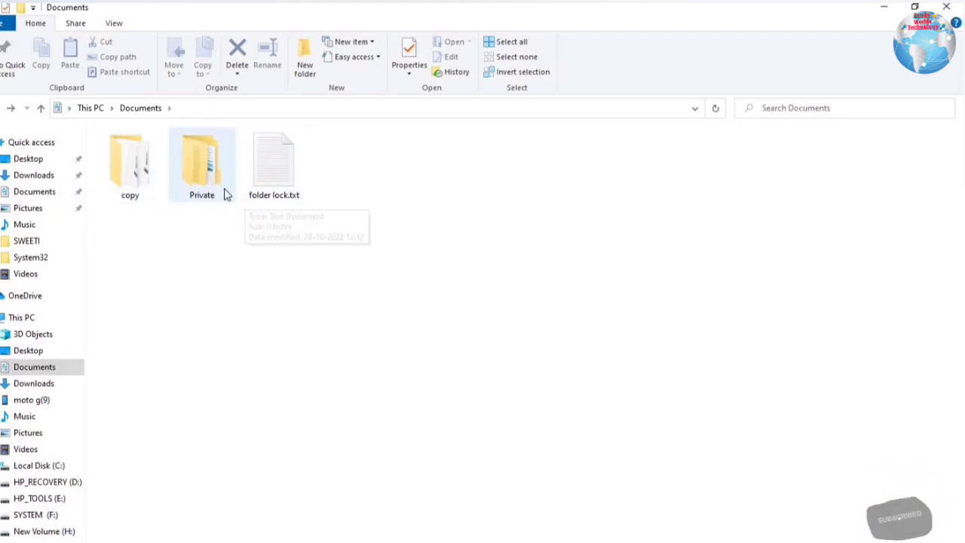
right_click(275, 166)
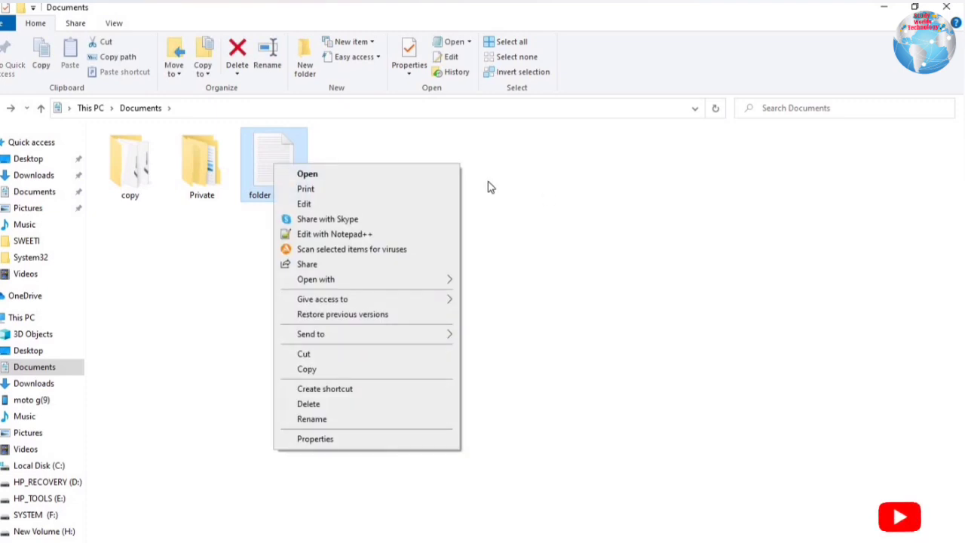
click(287, 172)
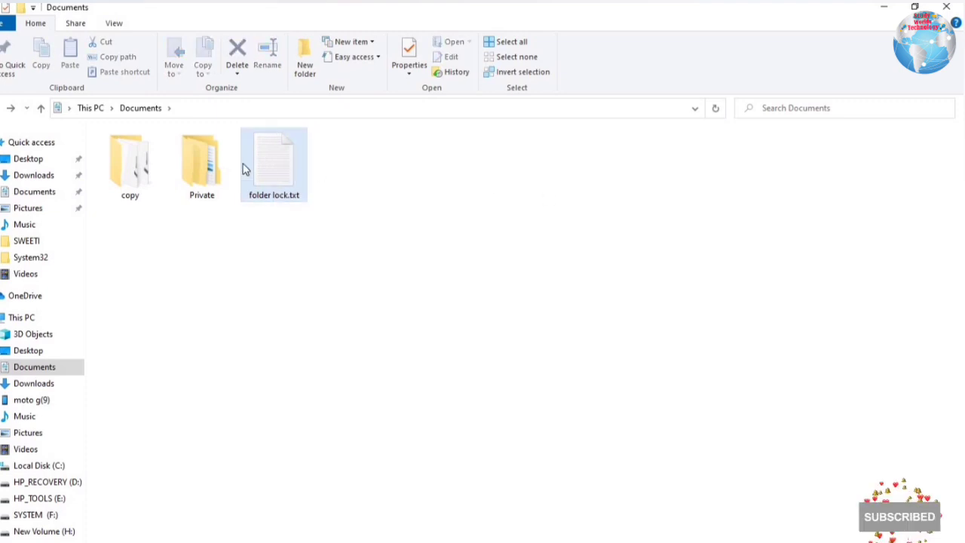
drag(243, 166, 231, 186)
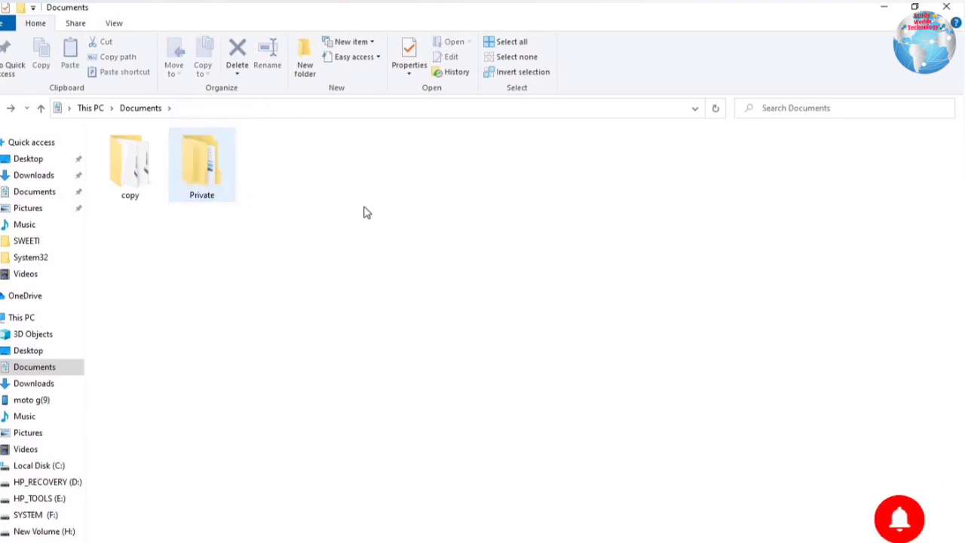
right_click(360, 268)
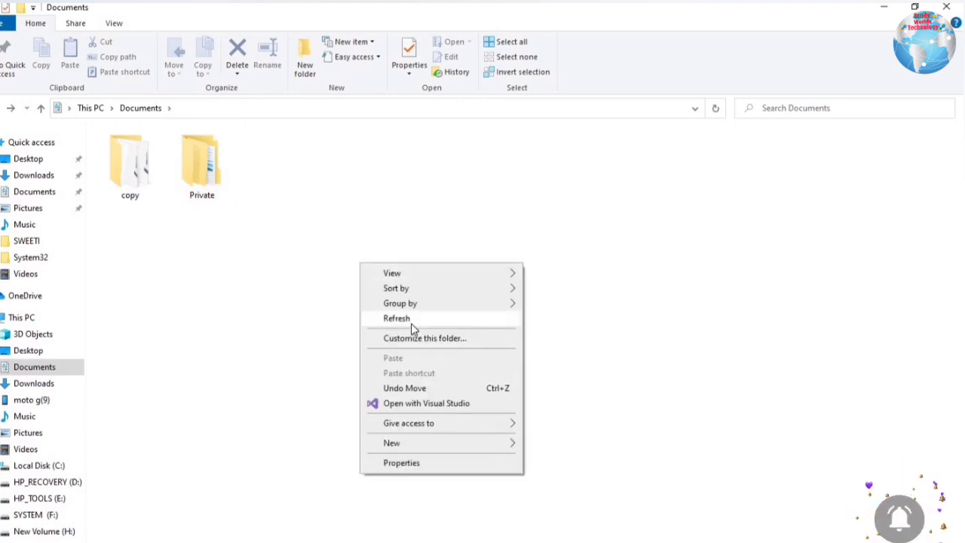
click(412, 323)
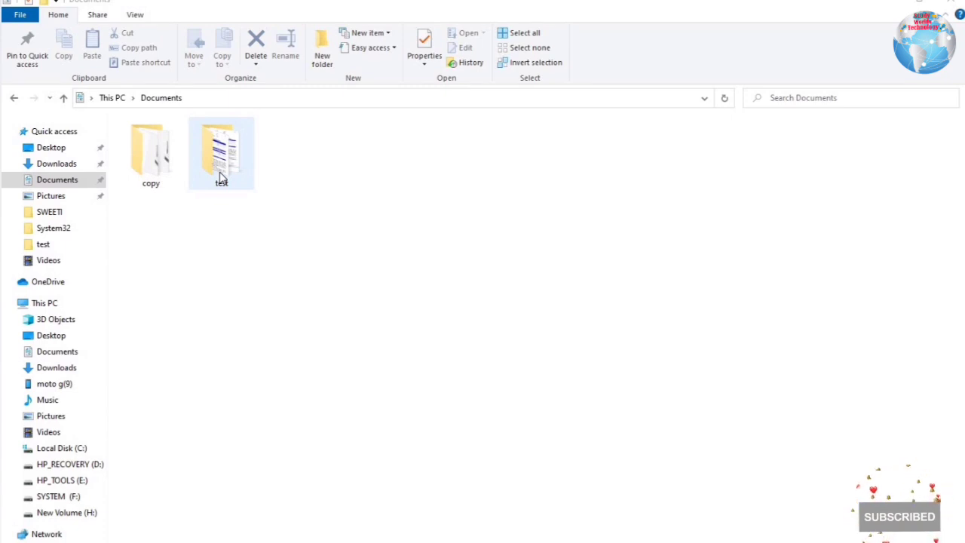
Open the test folder to check its two images, then return to Documents
right_click(221, 175)
click(230, 183)
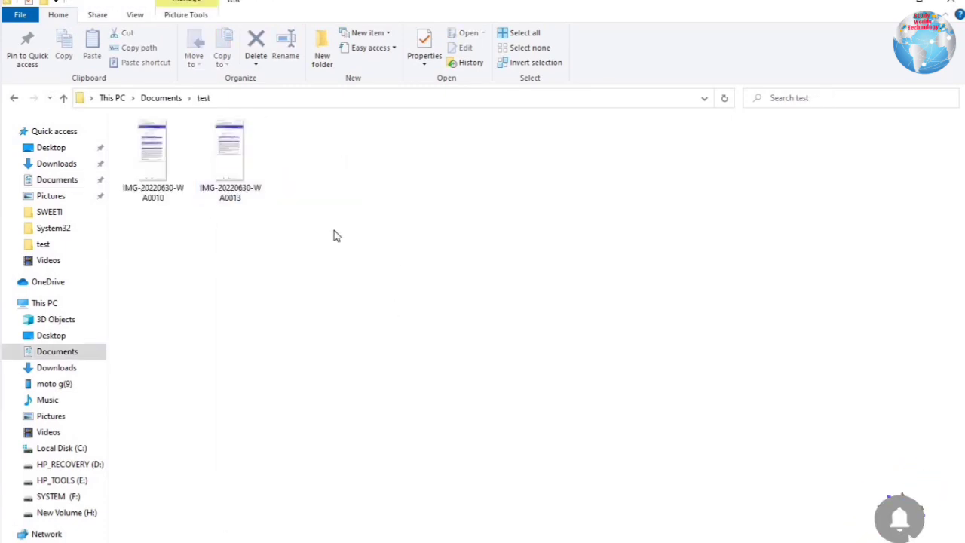
click(15, 98)
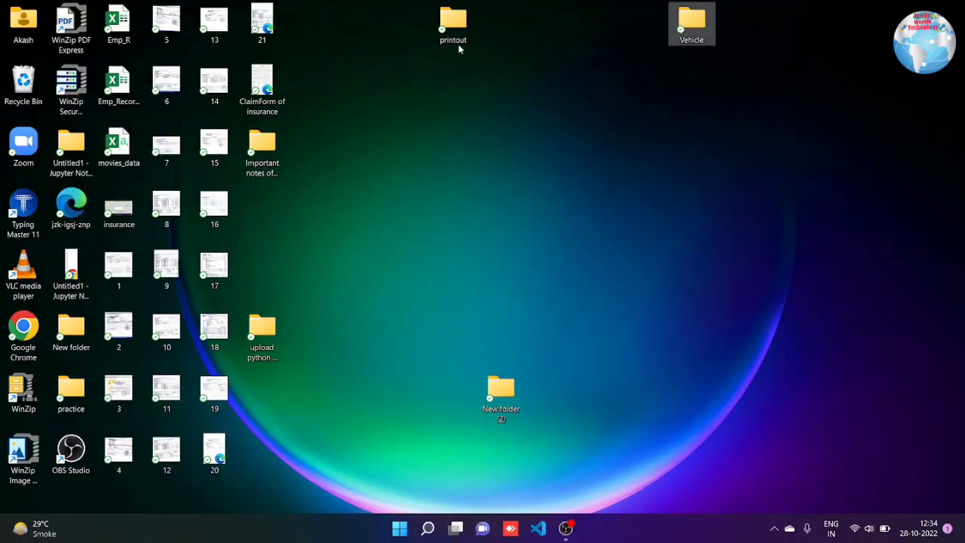
Open the Properties of the desktop printout folder (31 files, 20.0 MB)
mouse_move(456, 39)
right_click(451, 21)
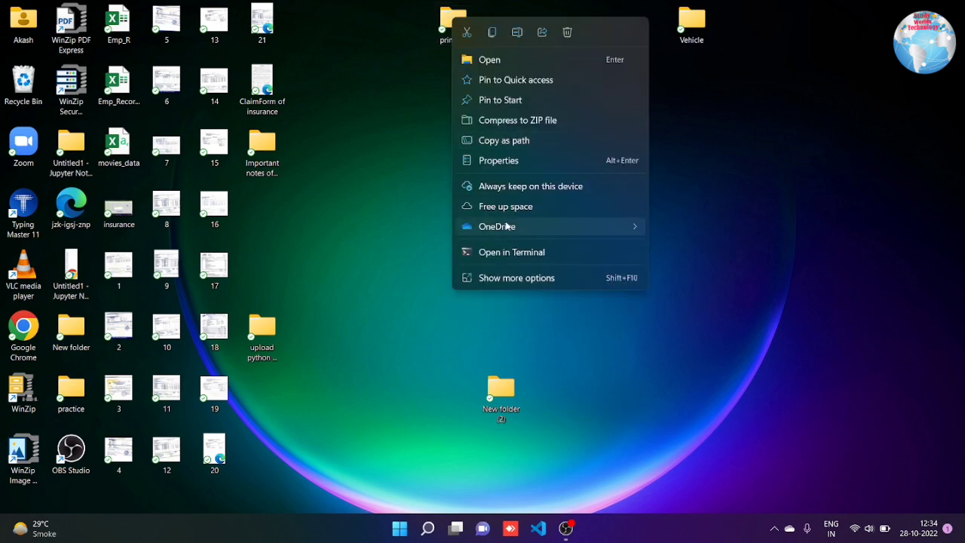
click(509, 279)
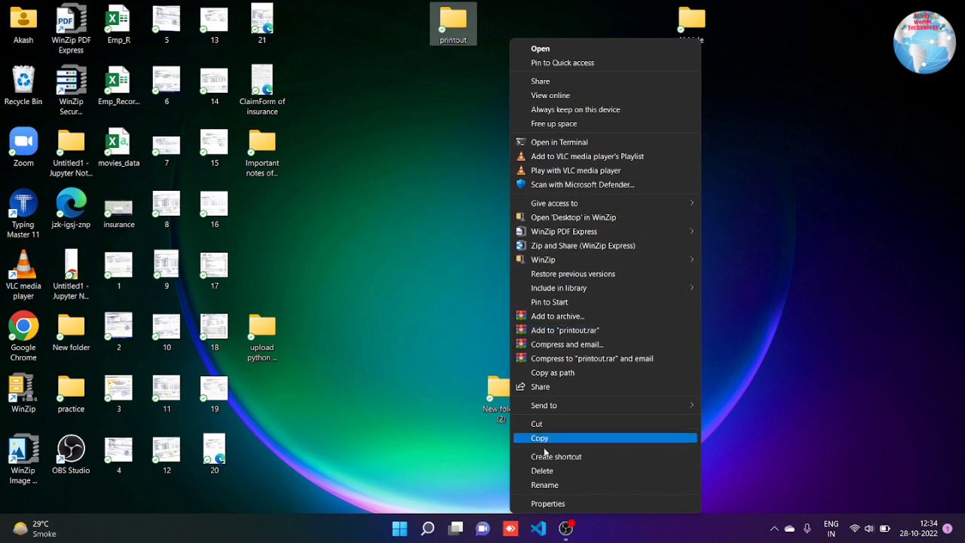
click(539, 504)
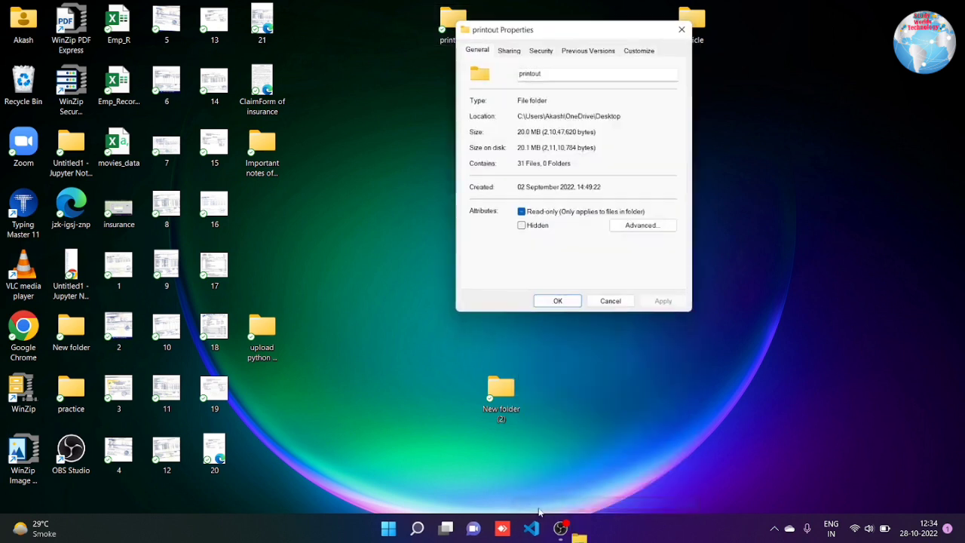